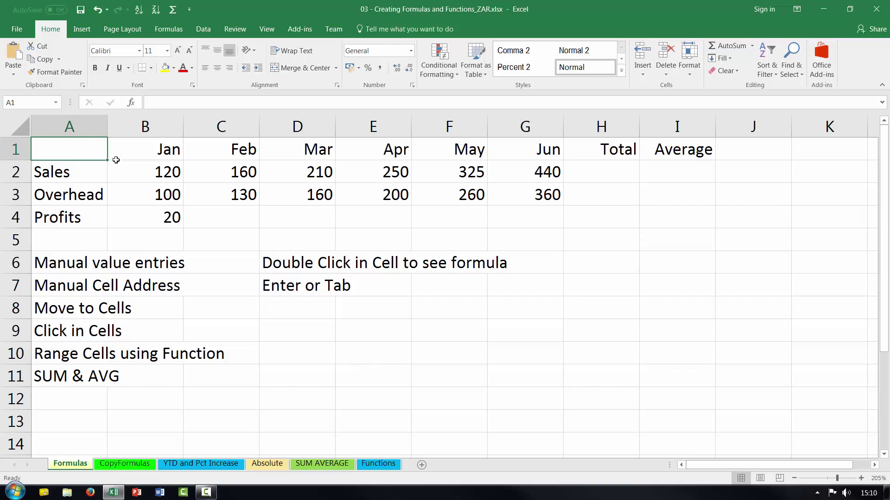
Clear B4 and enter 120-100 without an equals sign, so it stays plain text.
{"action": "left_click", "coordinate": [159, 220]}
{"action": "key", "text": "Delete"}
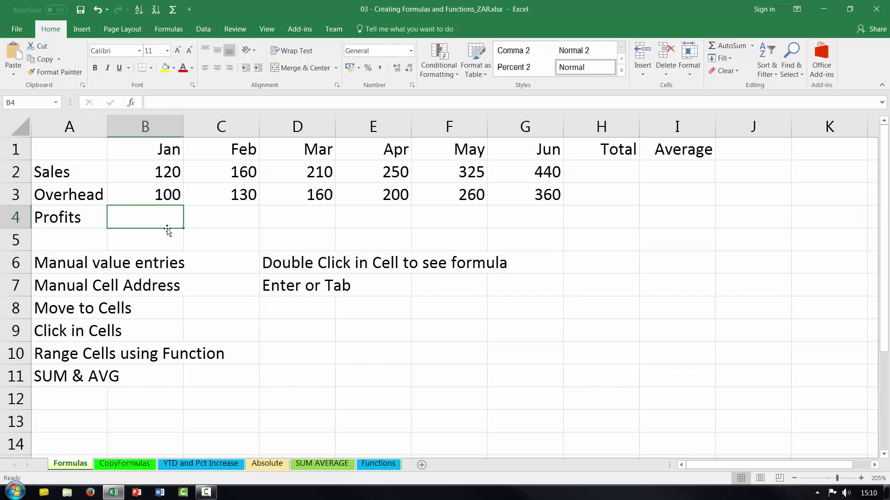
{"action": "left_click", "coordinate": [155, 236]}
{"action": "left_click", "coordinate": [158, 218]}
{"action": "left_click", "coordinate": [154, 175]}
{"action": "left_click", "coordinate": [154, 195]}
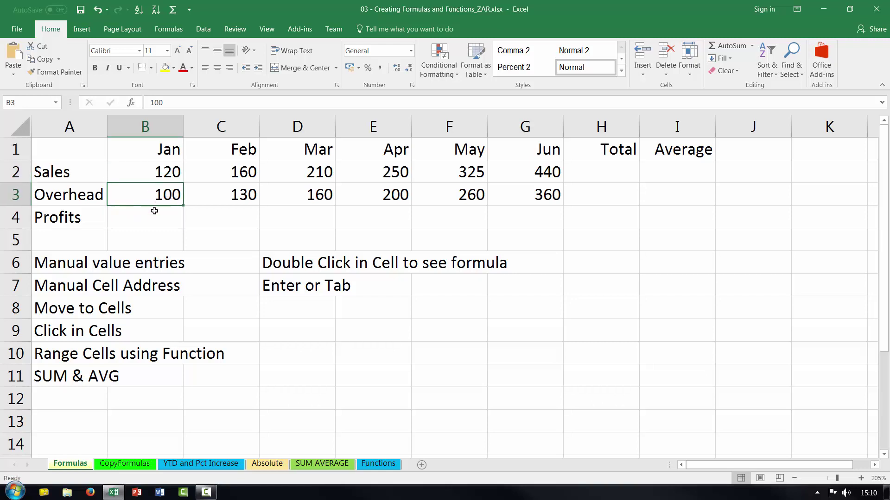
{"action": "left_click", "coordinate": [152, 217]}
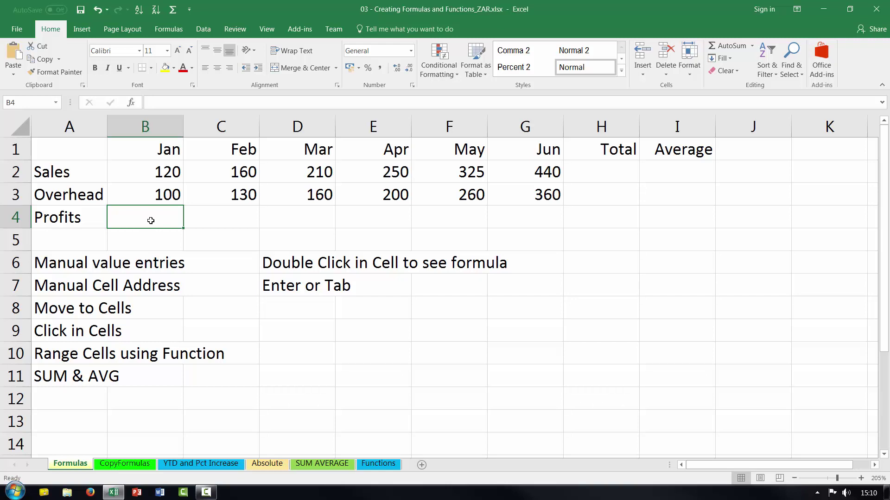
{"action": "type", "text": "120-"}
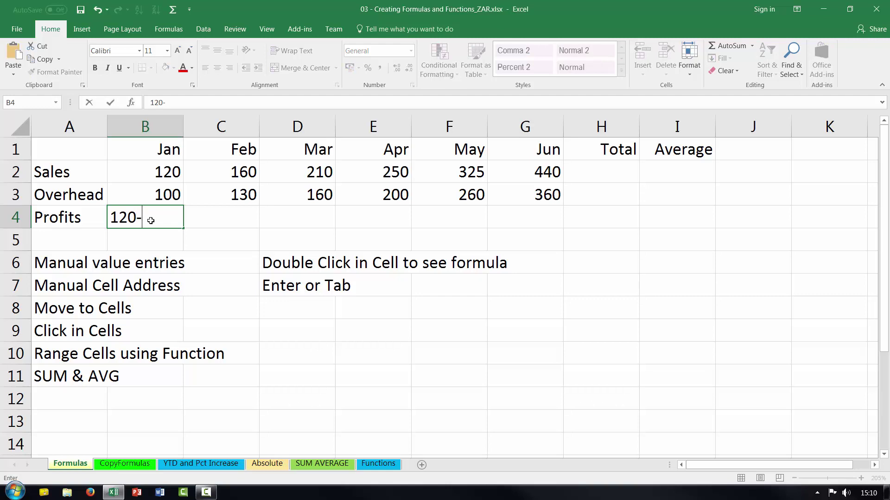
{"action": "type", "text": "100"}
{"action": "key", "text": "Return"}
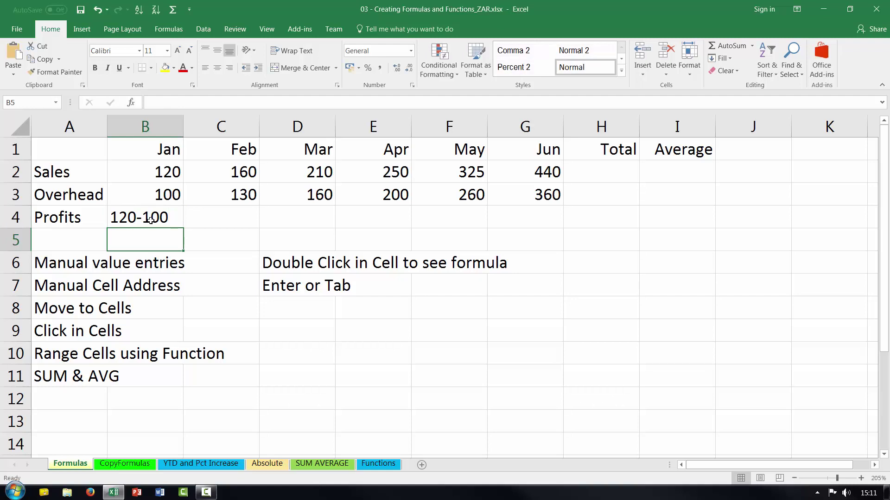
{"action": "left_click", "coordinate": [166, 218]}
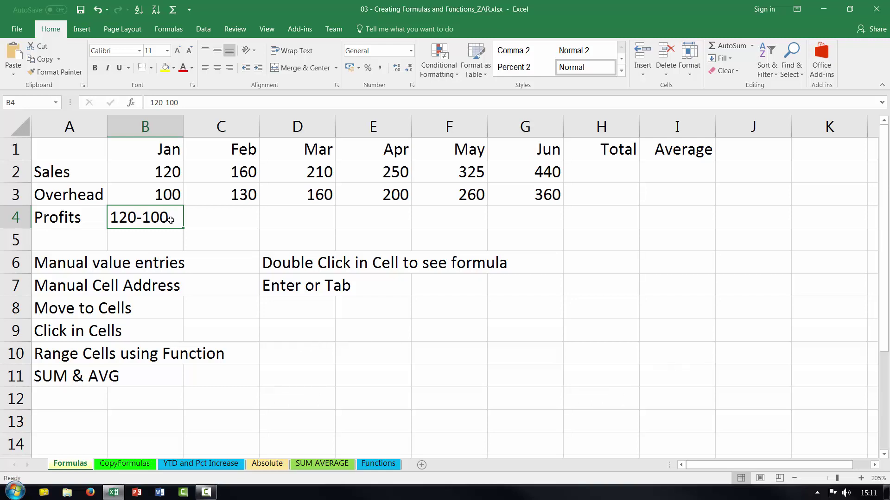
Replace B4's text with the calculation =120-100.
{"action": "key", "text": "Delete"}
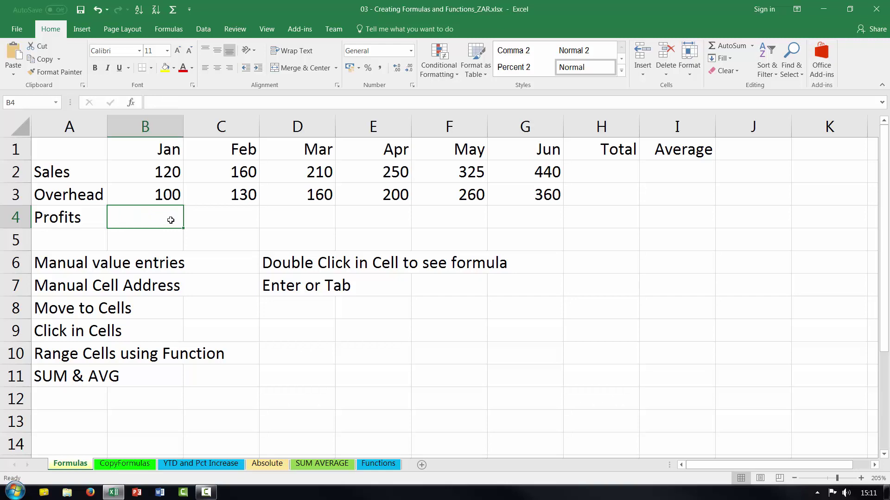
{"action": "type", "text": "="}
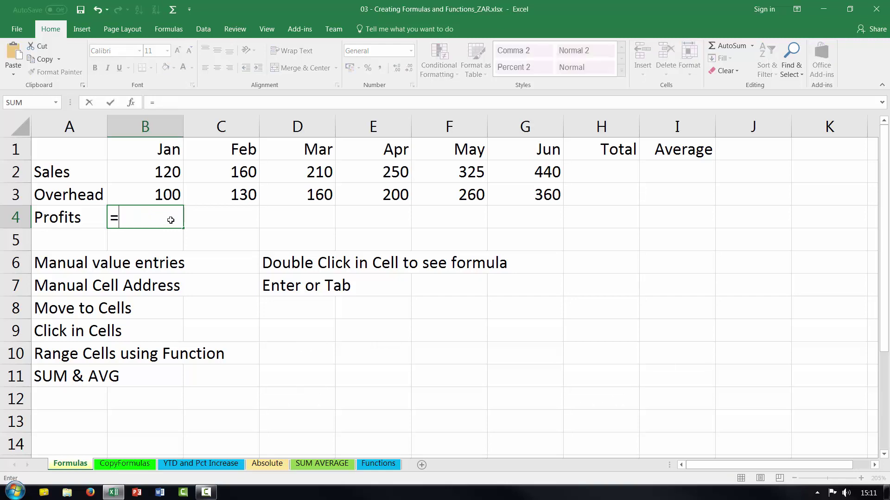
{"action": "type", "text": "120-10"}
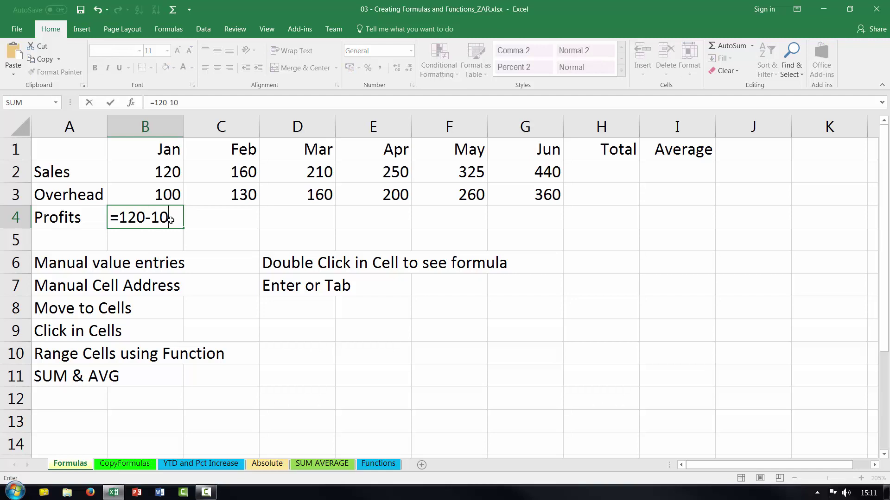
{"action": "type", "text": "0"}
{"action": "key", "text": "Return"}
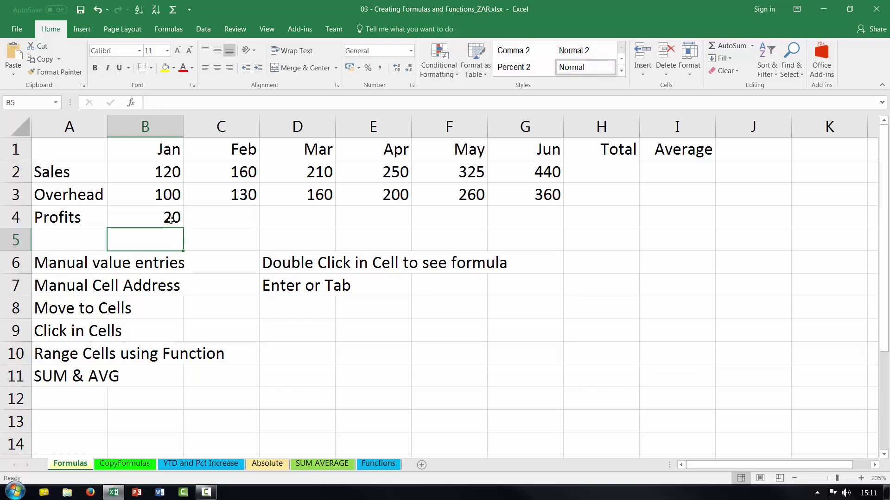
{"action": "left_click", "coordinate": [170, 220]}
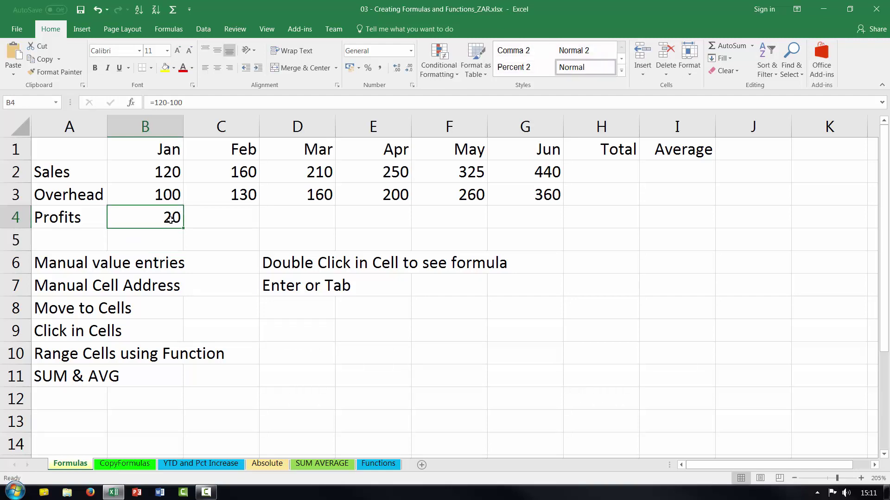
Replace it with the formula =B2-B3, then clear B4 again.
{"action": "key", "text": "Delete"}
{"action": "type", "text": "="}
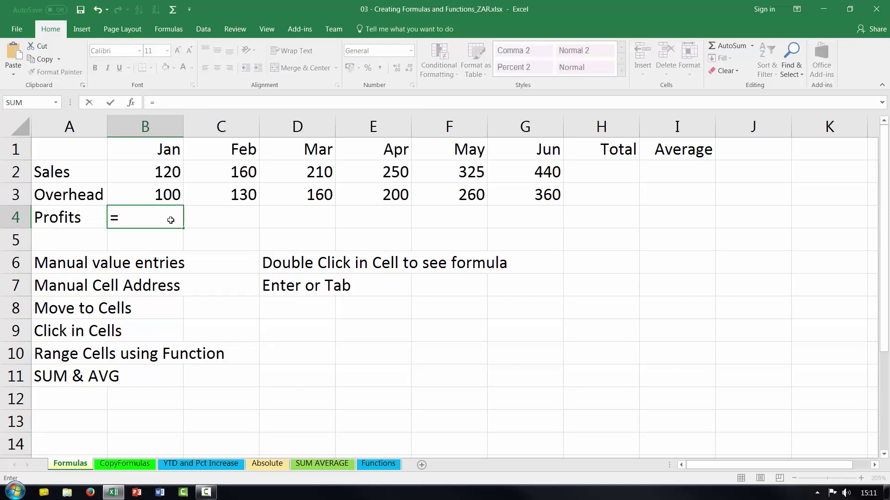
{"action": "type", "text": "b2"}
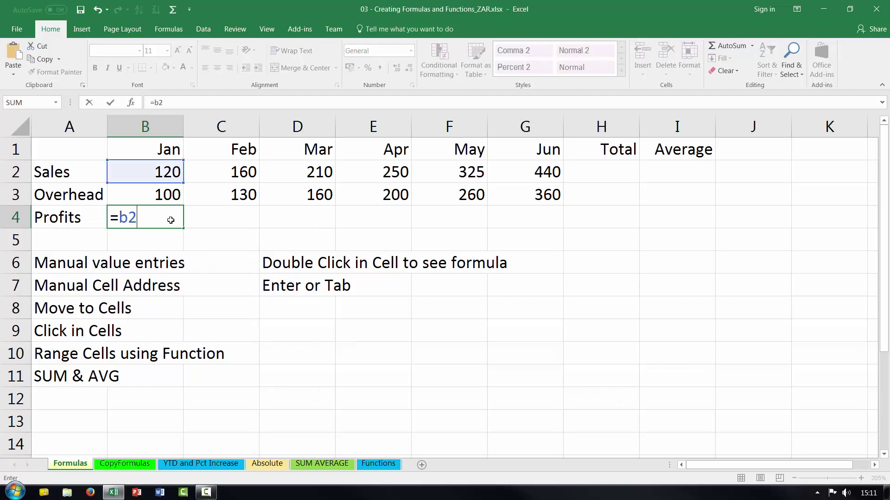
{"action": "type", "text": "-b3"}
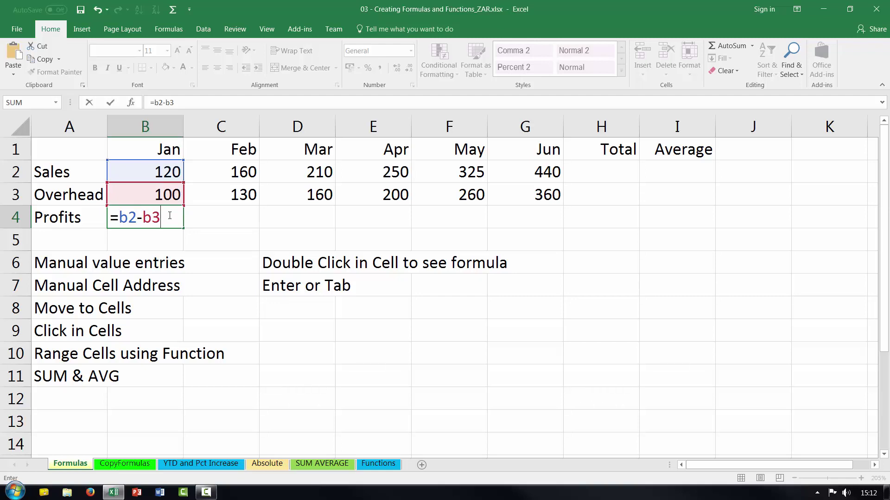
{"action": "key", "text": "Return"}
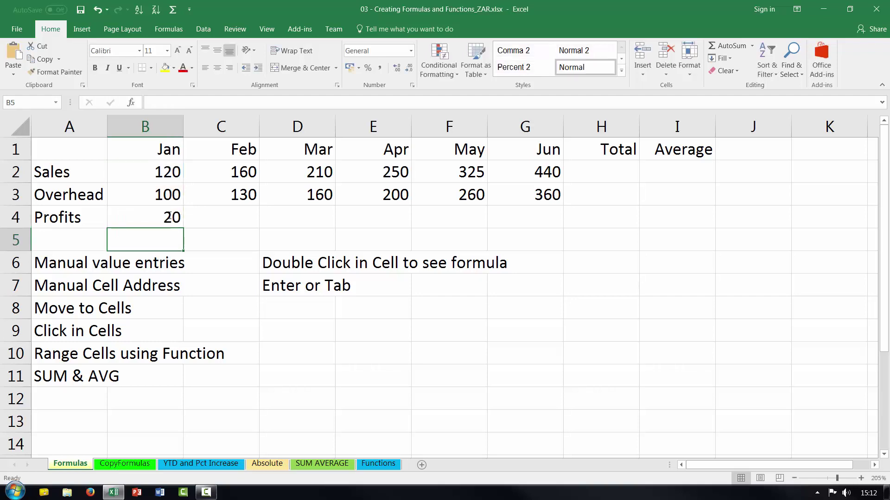
{"action": "left_click", "coordinate": [169, 217]}
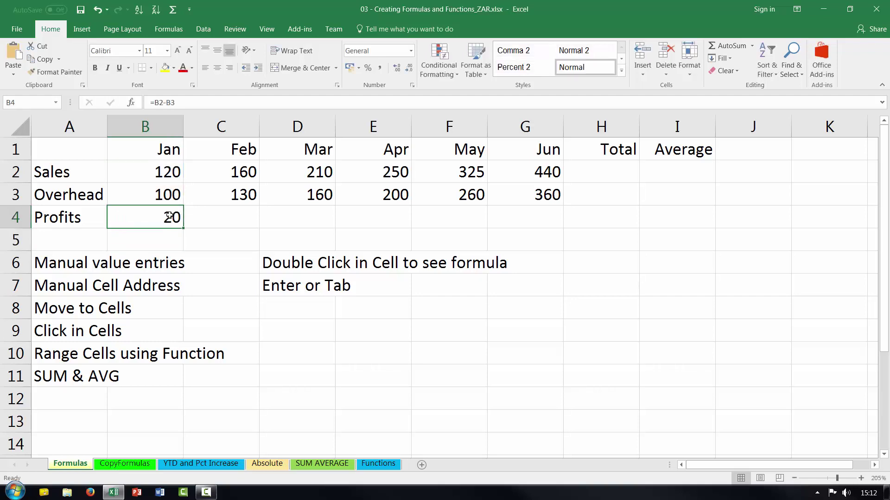
{"action": "key", "text": "Delete"}
Build =B2-B3 in B4 by pointing with the arrow keys, giving 20.
{"action": "type", "text": "="}
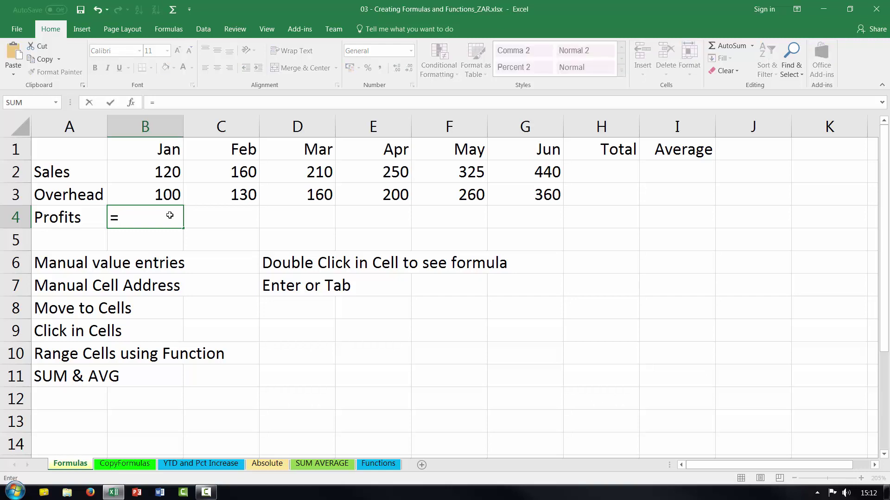
{"action": "key", "text": "Up"}
{"action": "key", "text": "Up"}
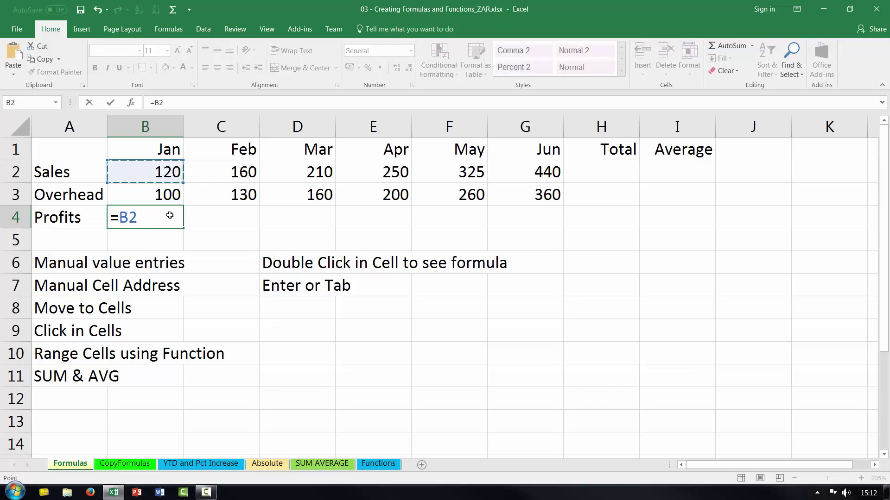
{"action": "type", "text": "-"}
{"action": "key", "text": "Up"}
{"action": "key", "text": "Return"}
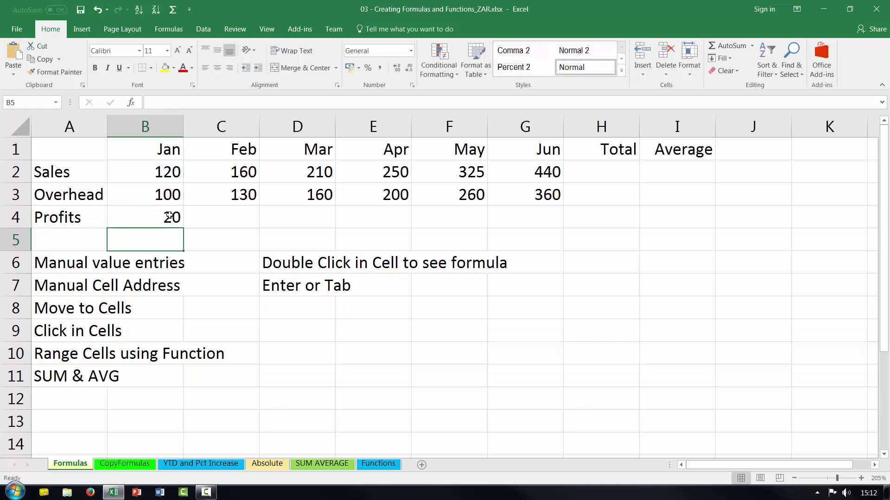
{"action": "left_click", "coordinate": [169, 215]}
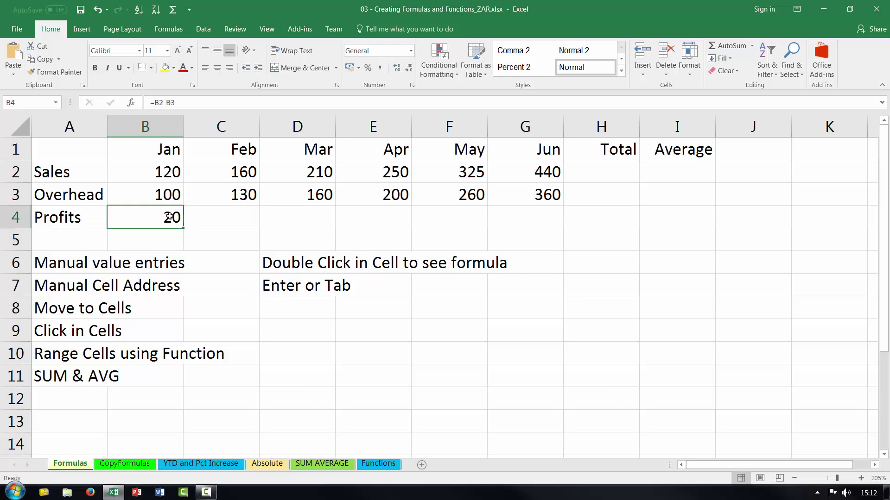
Select the notes in A6 to A8: Manual value entries, Manual Cell Address, Move to Cells.
{"action": "left_click", "coordinate": [78, 263]}
{"action": "left_click_drag", "start_coordinate": [78, 262], "coordinate": [79, 308]}
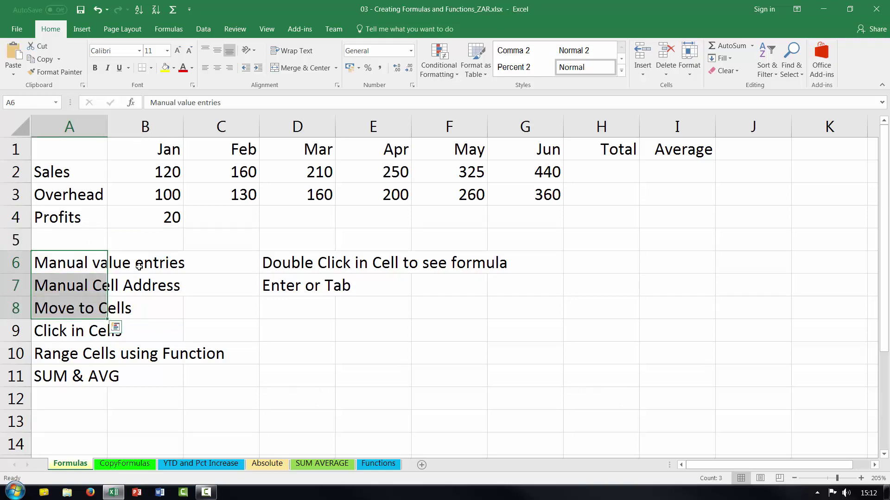
{"action": "left_click", "coordinate": [138, 266]}
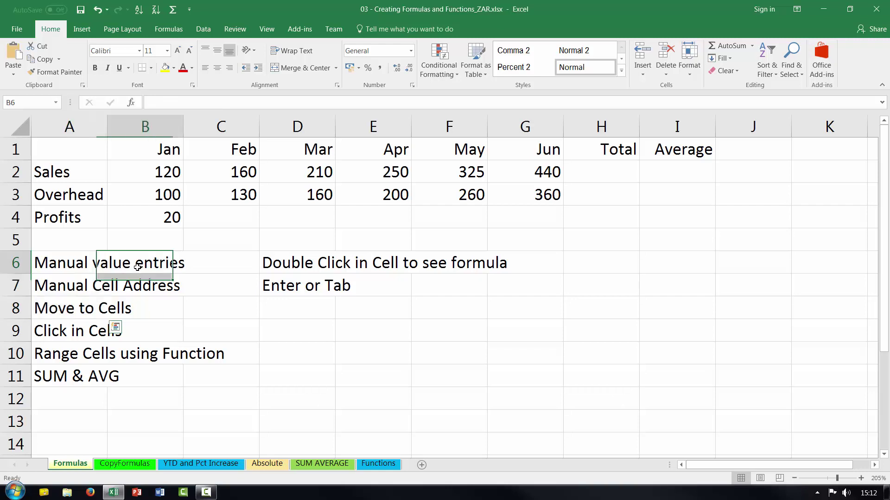
{"action": "left_click", "coordinate": [88, 267]}
{"action": "left_click", "coordinate": [86, 290]}
{"action": "left_click", "coordinate": [92, 311]}
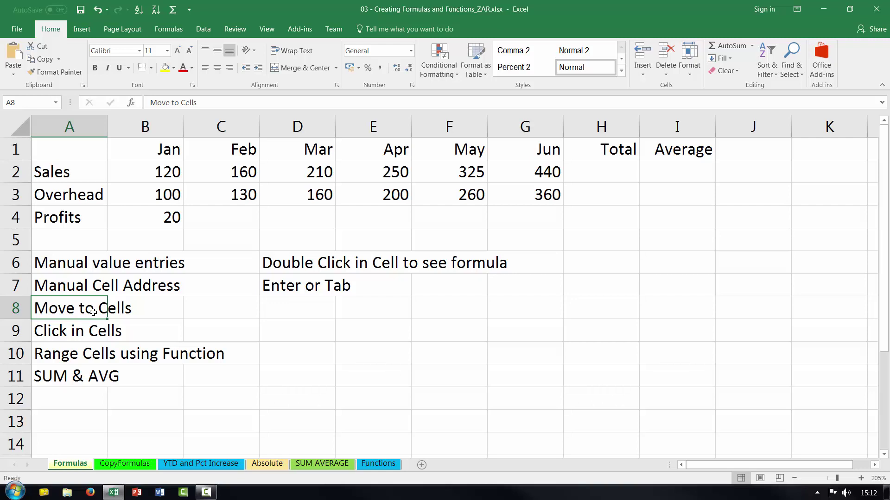
Re-enter the formula =b2-b3 in B4.
{"action": "left_click", "coordinate": [169, 218]}
{"action": "double_click", "coordinate": [169, 218]}
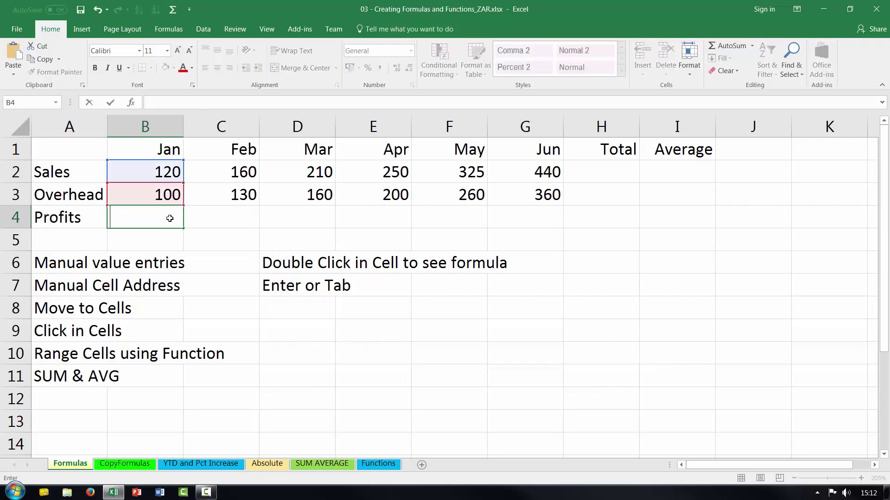
{"action": "type", "text": "="}
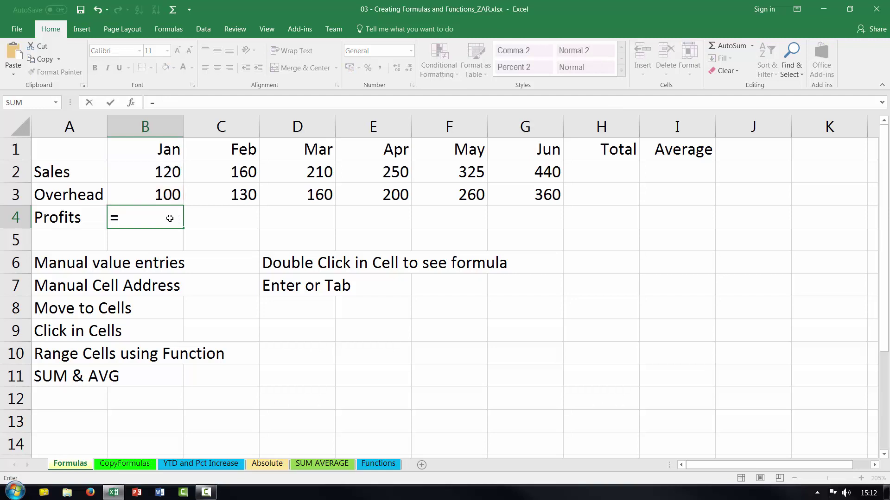
{"action": "type", "text": "b"}
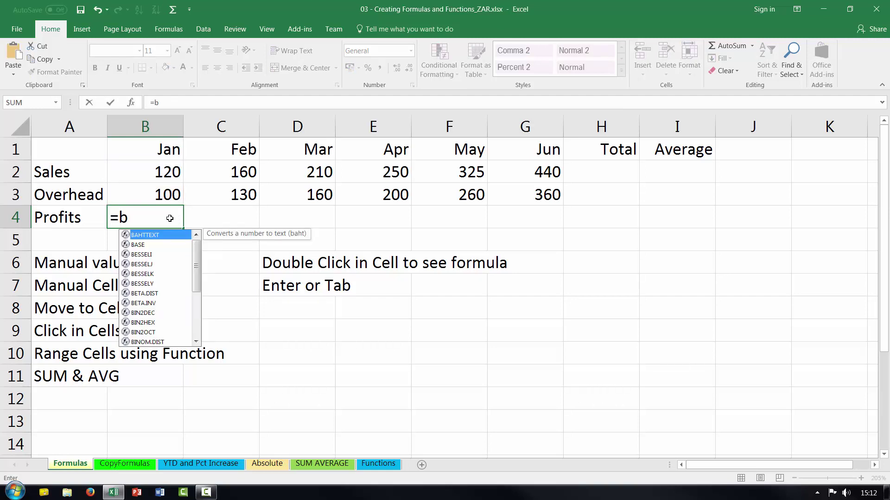
{"action": "type", "text": "2-b3"}
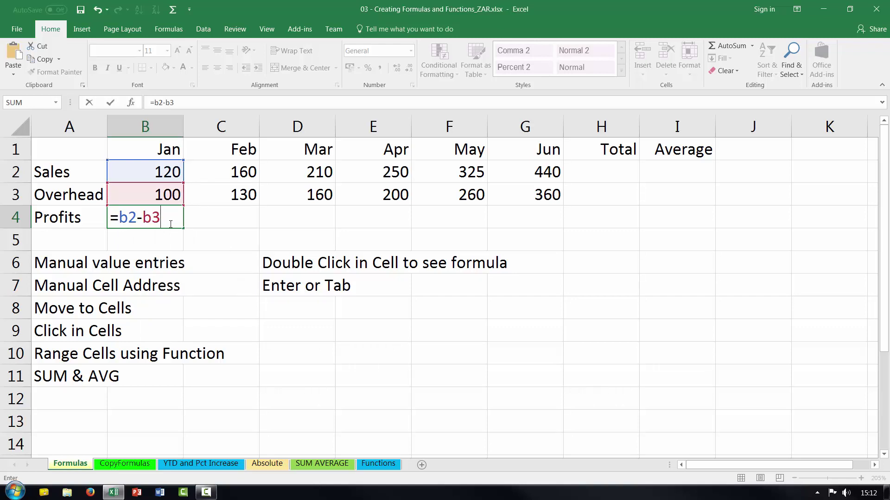
{"action": "key", "text": "Return"}
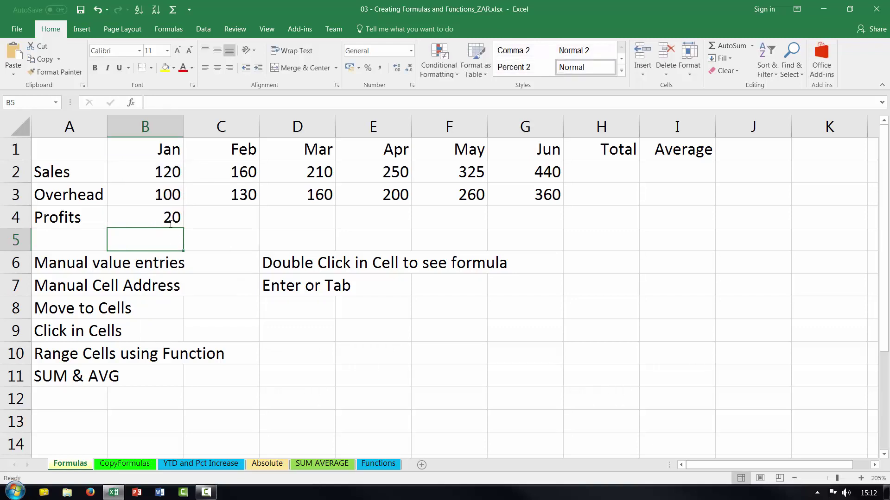
{"action": "left_click", "coordinate": [170, 217]}
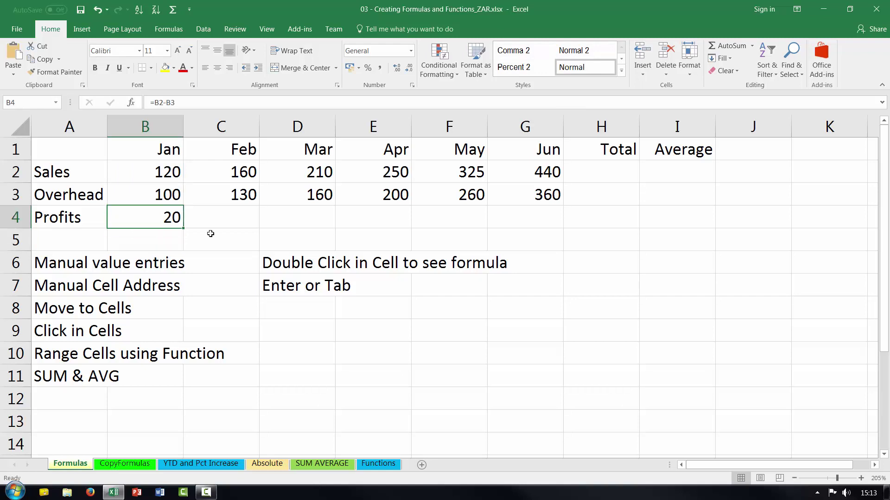
Edit B4's formula in the formula bar with the cursor after B3.
{"action": "left_click", "coordinate": [185, 103]}
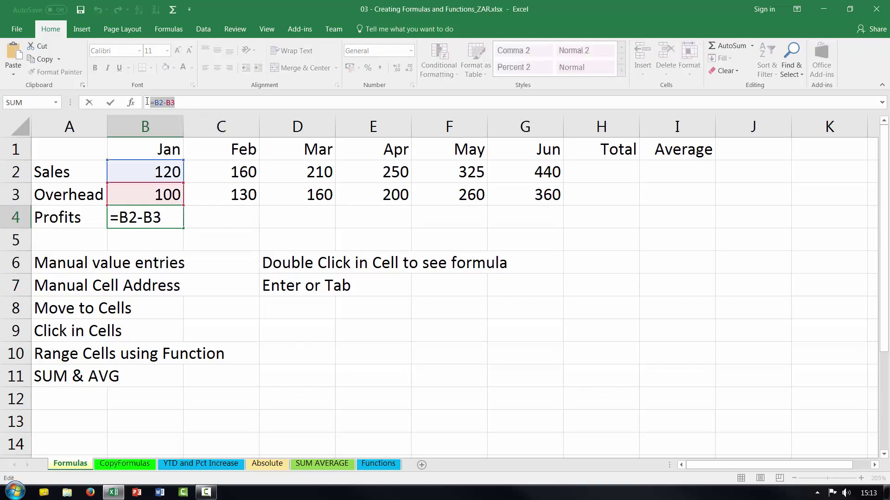
{"action": "triple_click", "coordinate": [177, 103]}
{"action": "left_click", "coordinate": [189, 102]}
Cancel the stray C4 reference and clear B4.
{"action": "left_click", "coordinate": [212, 220]}
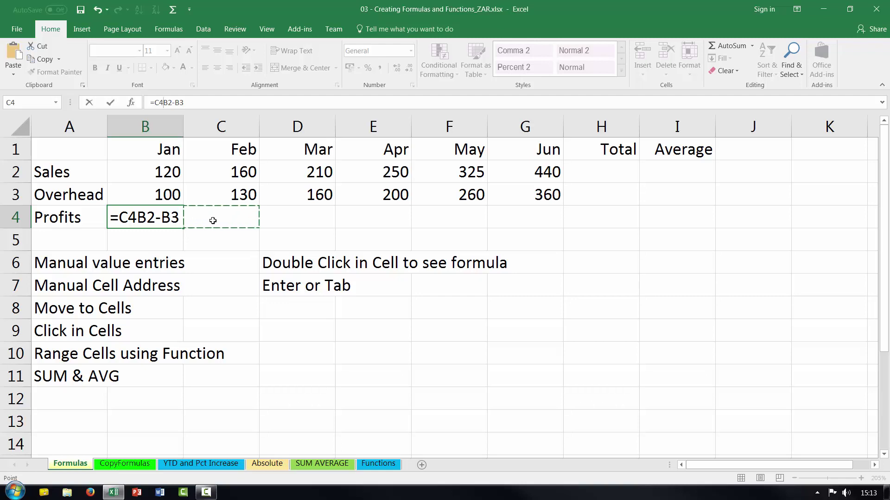
{"action": "key", "text": "Escape"}
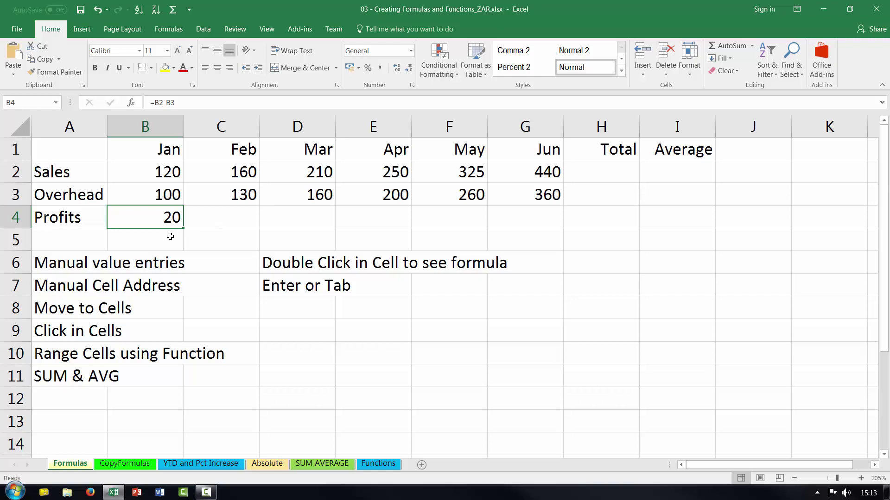
{"action": "left_click", "coordinate": [206, 223]}
{"action": "left_click", "coordinate": [171, 220]}
{"action": "key", "text": "Delete"}
Rebuild =B2-B3 in B4 by clicking B2 and B3, showing 20.
{"action": "type", "text": "="}
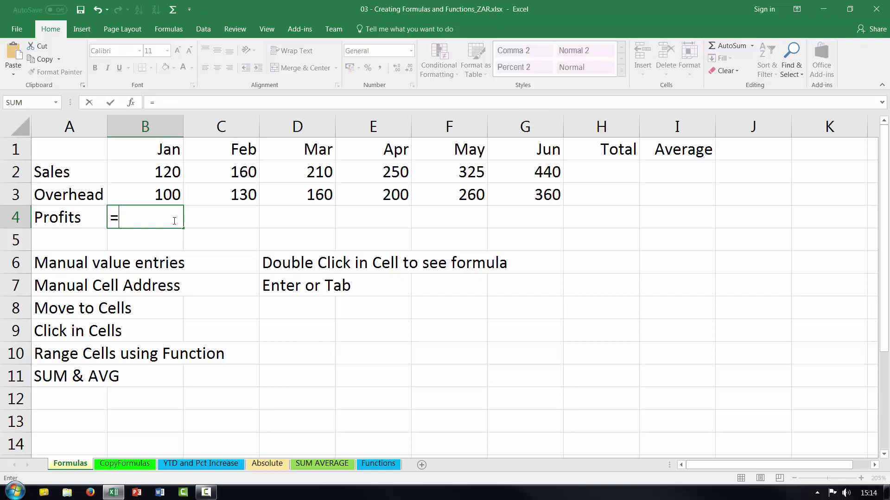
{"action": "left_click", "coordinate": [168, 172]}
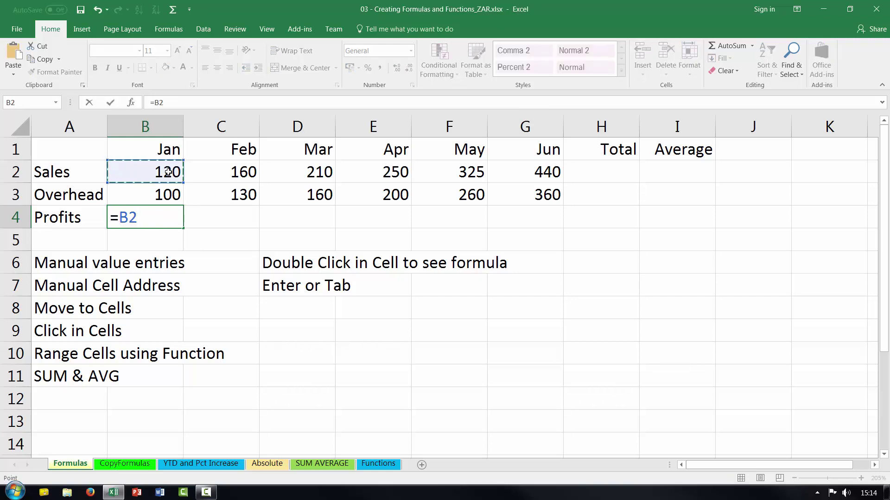
{"action": "type", "text": "-"}
{"action": "left_click", "coordinate": [157, 196]}
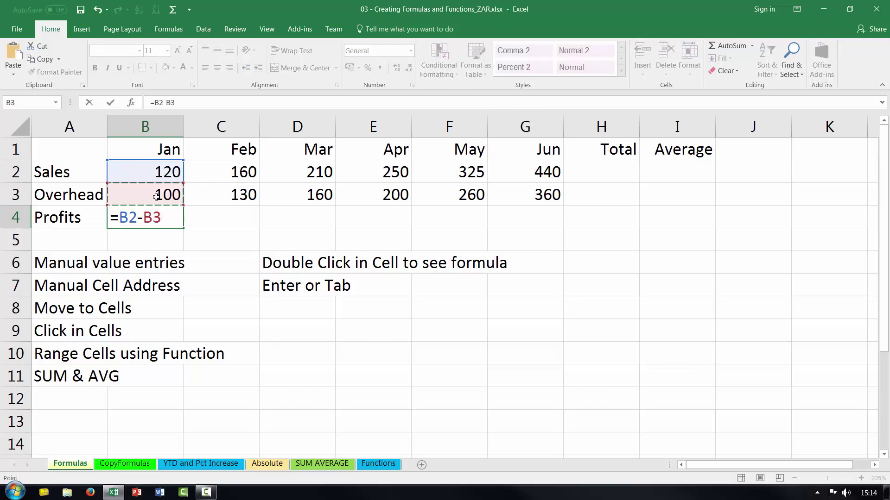
{"action": "key", "text": "Return"}
{"action": "left_click", "coordinate": [166, 219]}
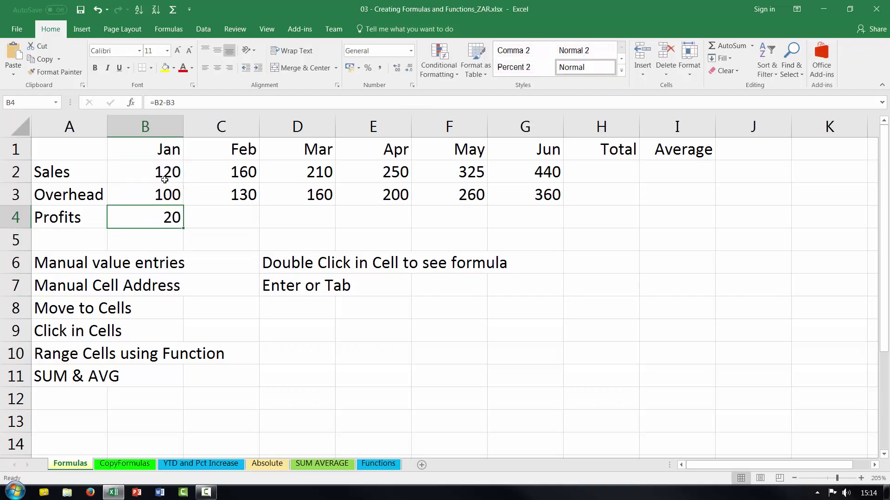
{"action": "left_click", "coordinate": [165, 175]}
{"action": "left_click", "coordinate": [164, 193]}
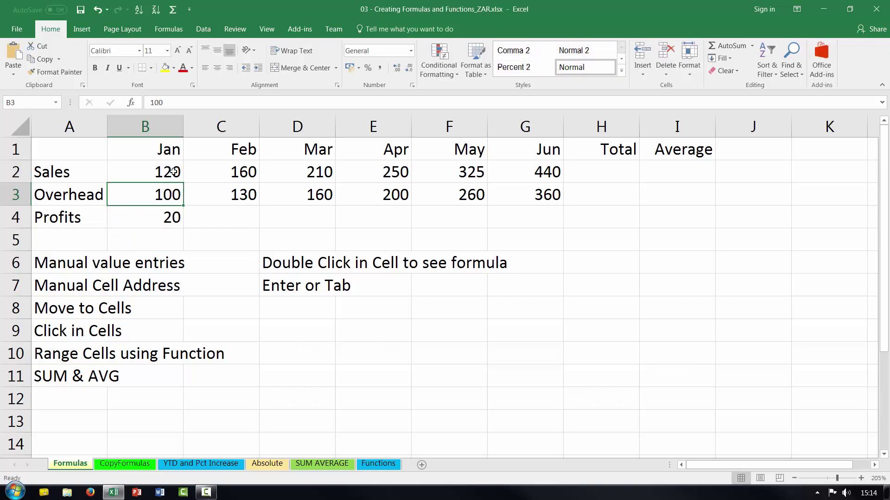
{"action": "left_click", "coordinate": [173, 171]}
{"action": "left_click", "coordinate": [171, 193]}
{"action": "left_click", "coordinate": [48, 331]}
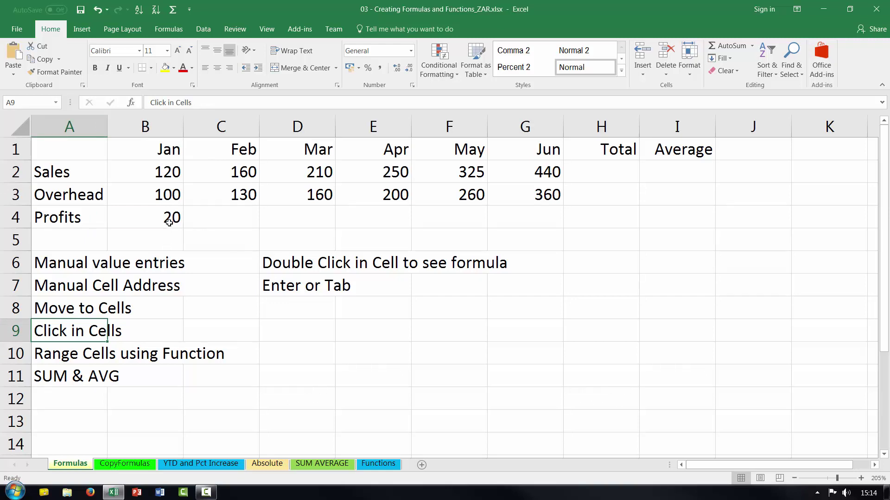
{"action": "left_click", "coordinate": [612, 172]}
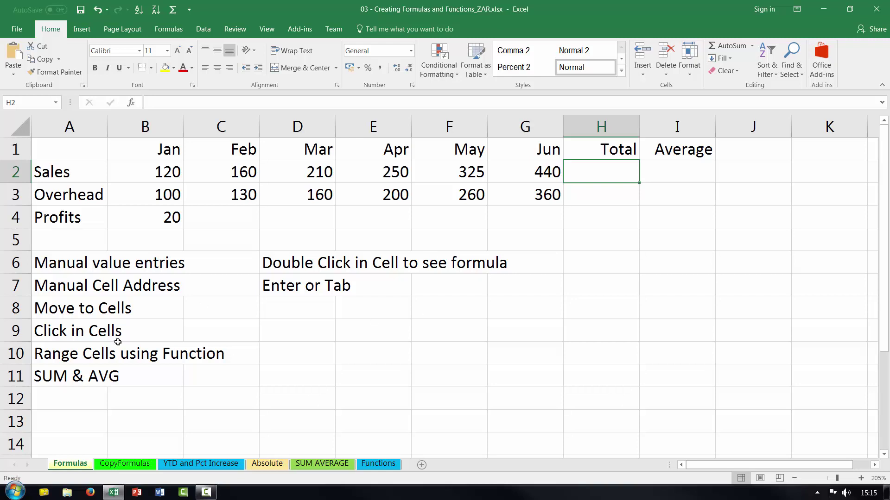
Enter =B2+C2+D2+E2+F2+G2 in H2 by clicking each month's Sales, giving 1505.
{"action": "left_click", "coordinate": [54, 332]}
{"action": "left_click", "coordinate": [599, 178]}
{"action": "type", "text": "="}
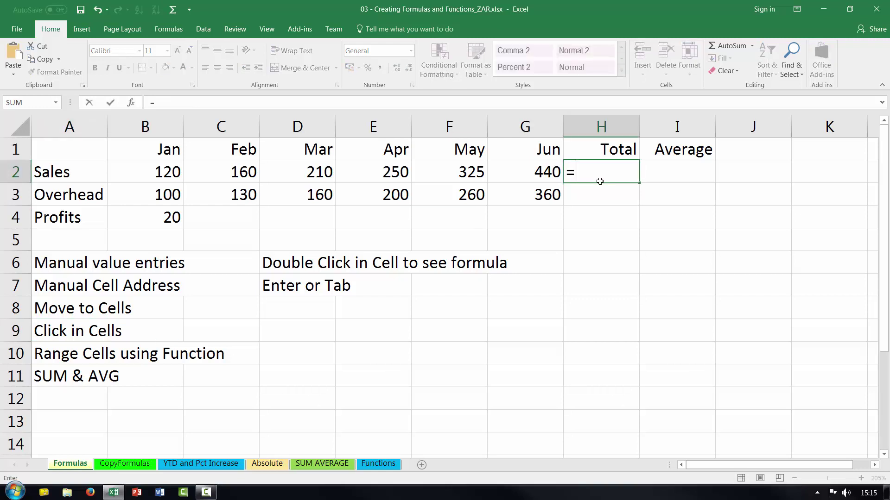
{"action": "left_click", "coordinate": [169, 175]}
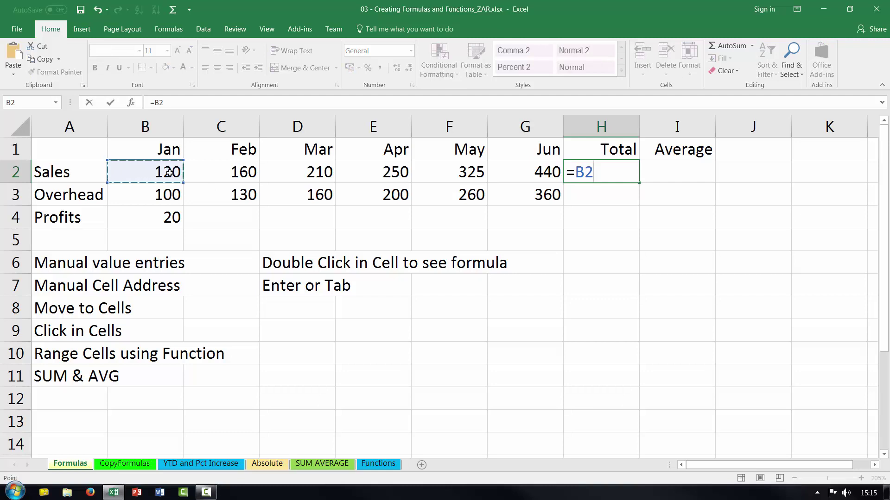
{"action": "type", "text": "+"}
{"action": "left_click", "coordinate": [241, 170]}
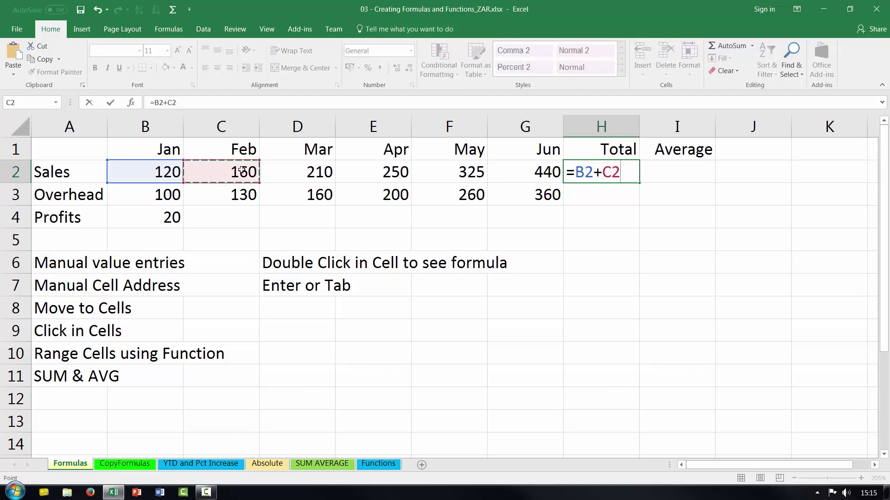
{"action": "type", "text": "+"}
{"action": "left_click", "coordinate": [312, 170]}
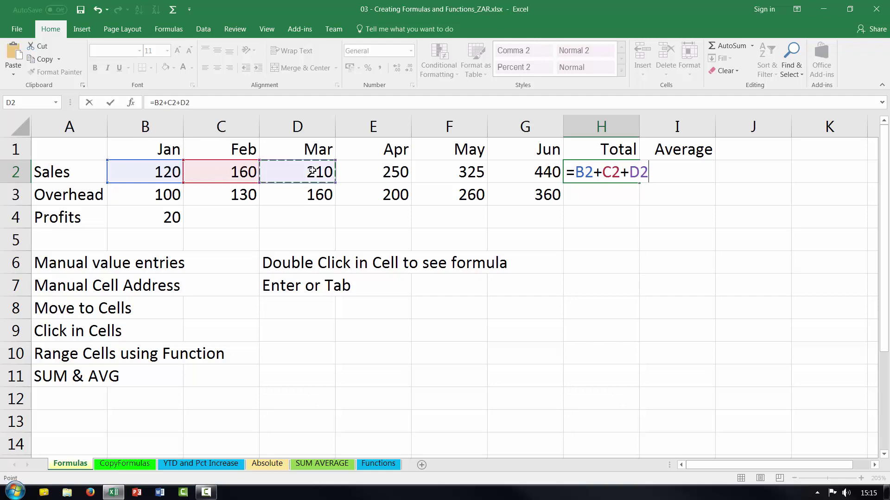
{"action": "type", "text": "+"}
{"action": "left_click", "coordinate": [388, 176]}
{"action": "type", "text": "+"}
{"action": "left_click", "coordinate": [435, 179]}
{"action": "type", "text": "+"}
{"action": "left_click", "coordinate": [531, 175]}
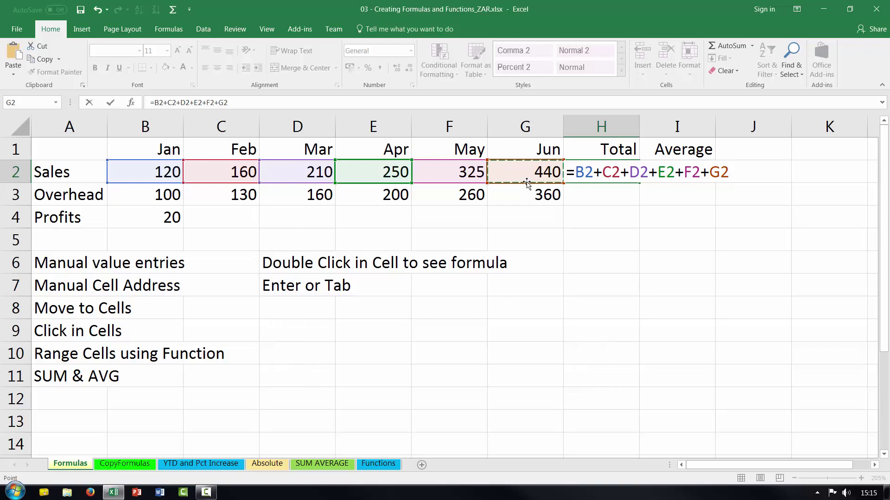
{"action": "key", "text": "Return"}
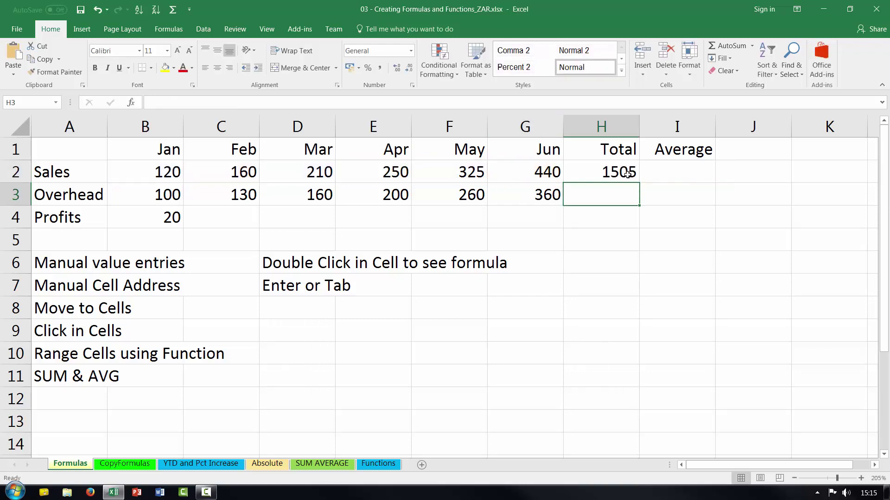
Review H2's total formula, then autofit column H to fit Total and 1505.
{"action": "left_click", "coordinate": [628, 174]}
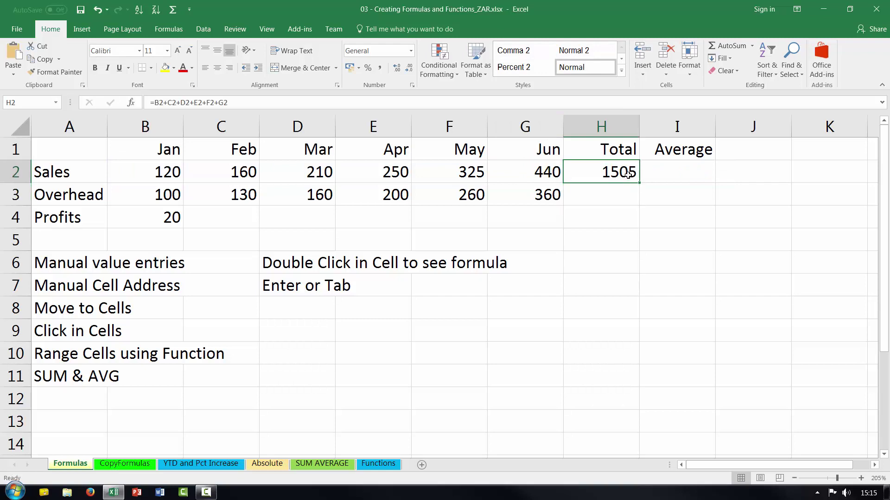
{"action": "left_click_drag", "start_coordinate": [227, 102], "coordinate": [150, 101]}
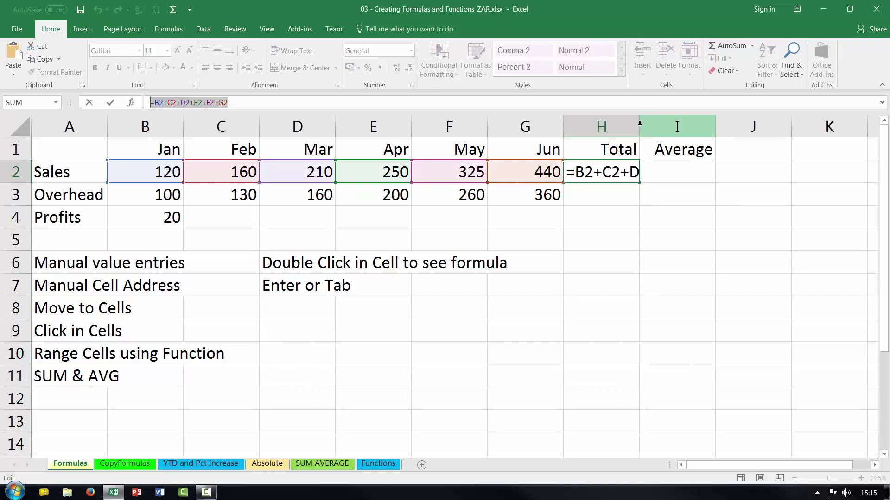
{"action": "key", "text": "ctrl+Return"}
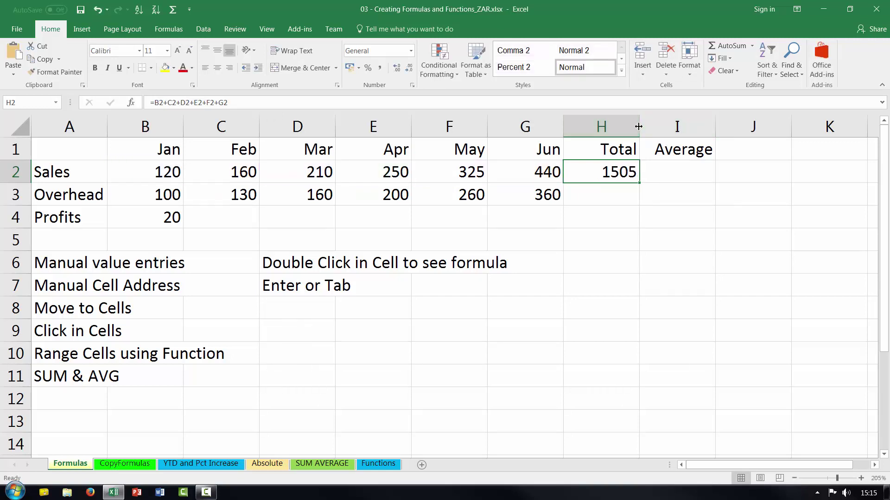
{"action": "double_click", "coordinate": [638, 127]}
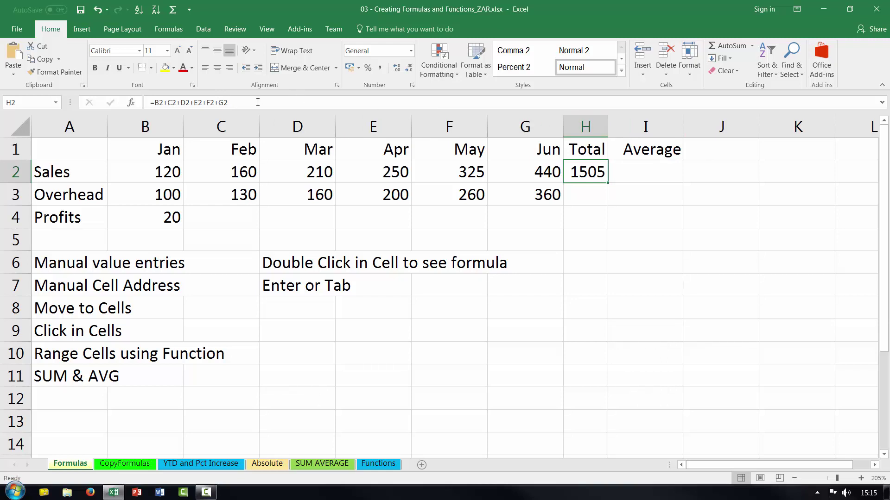
{"action": "key", "text": "F2"}
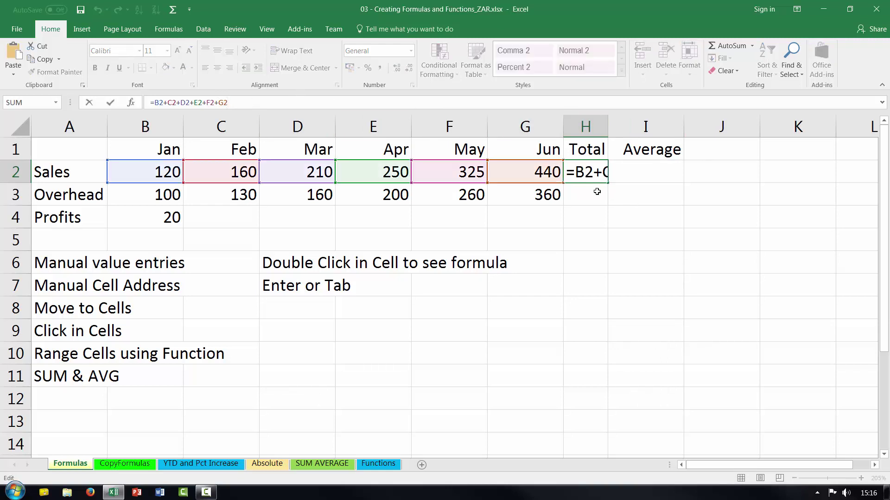
Widen column H far past its contents and inspect H2's Sales total formula.
{"action": "left_click", "coordinate": [602, 126]}
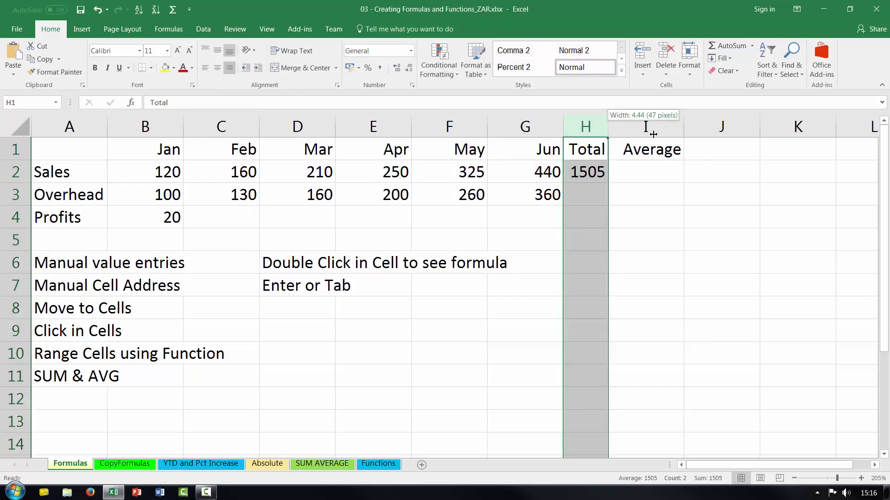
{"action": "left_click_drag", "start_coordinate": [654, 134], "coordinate": [773, 137]}
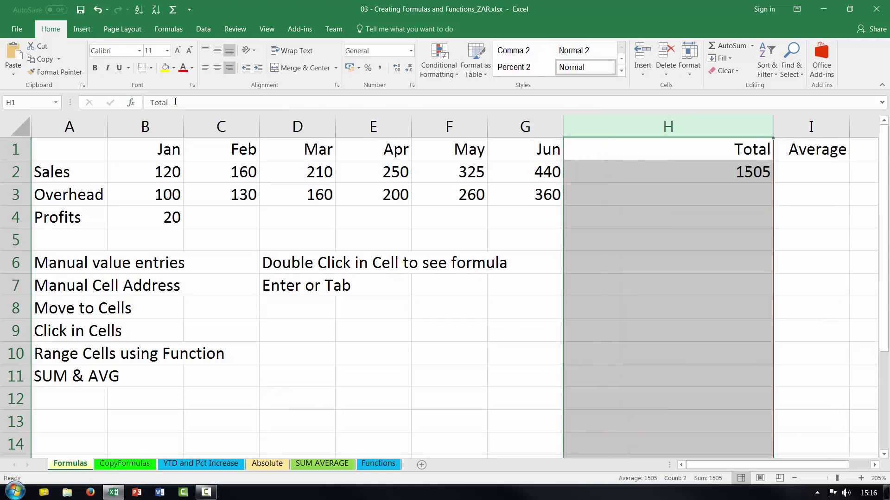
{"action": "left_click", "coordinate": [753, 168]}
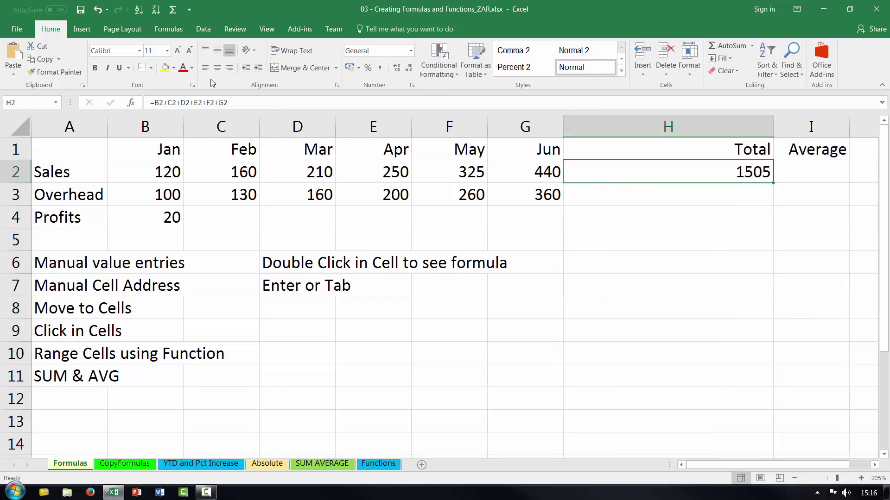
{"action": "key", "text": "F2"}
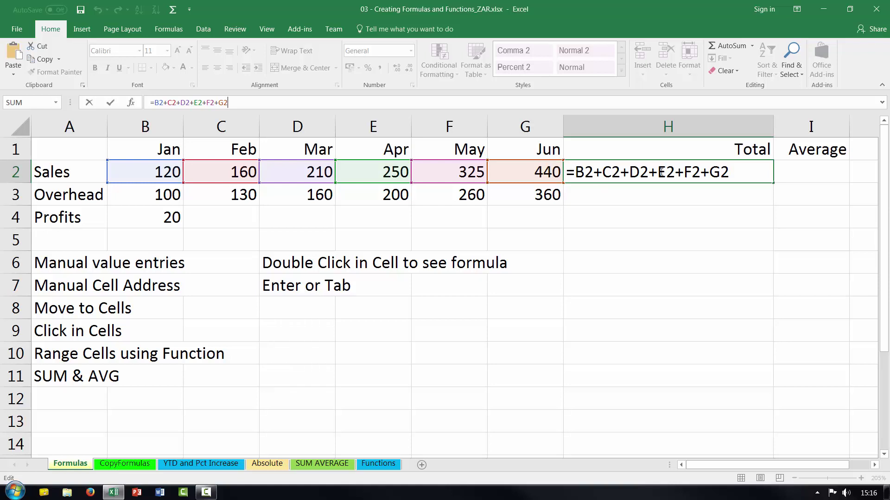
{"action": "key", "text": "shift+Left"}
{"action": "key", "text": "shift+Left"}
{"action": "key", "text": "shift+Left"}
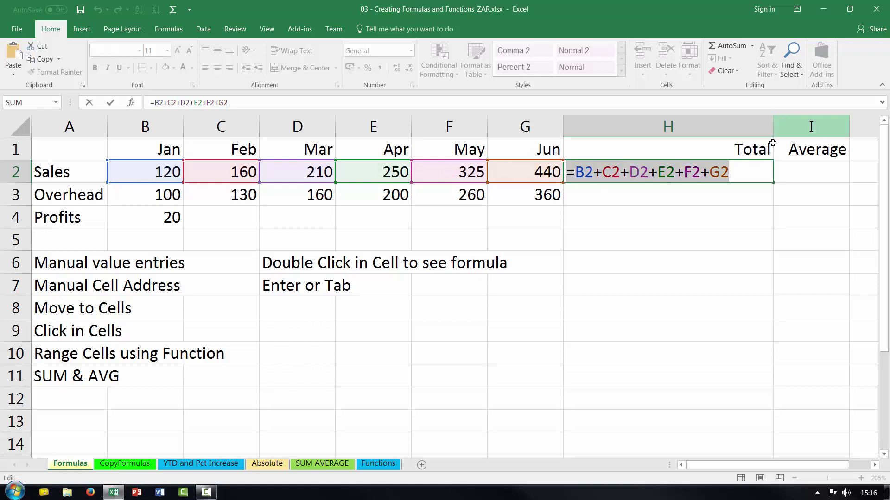
{"action": "left_click", "coordinate": [248, 106]}
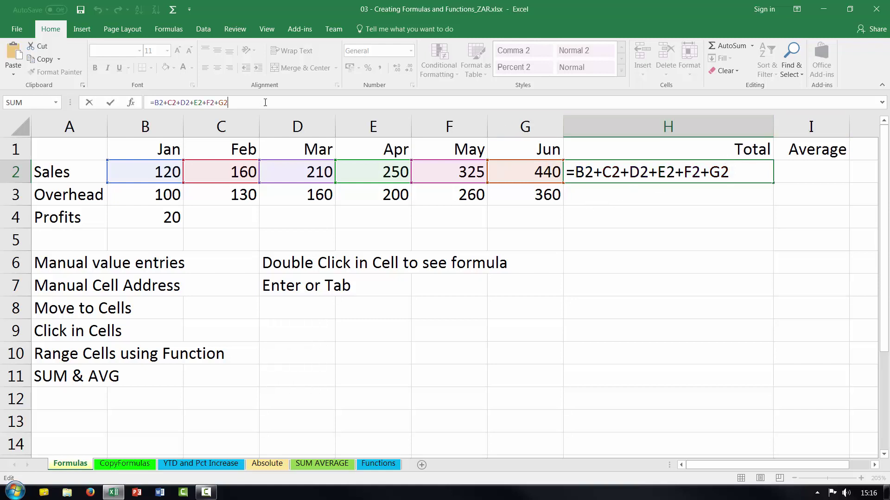
{"action": "left_click_drag", "start_coordinate": [250, 102], "coordinate": [44, 103]}
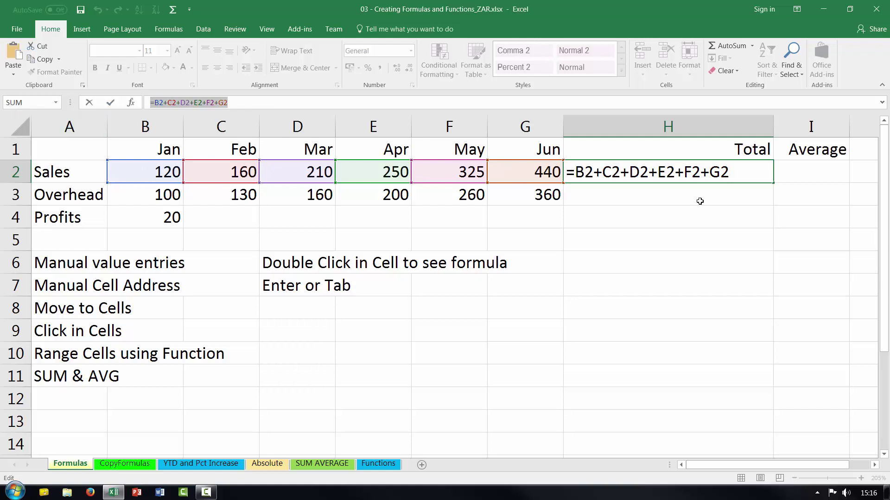
{"action": "left_click_drag", "start_coordinate": [741, 172], "coordinate": [528, 164]}
Erase H2's total formula and resize column H to slightly wider than before.
{"action": "key", "text": "Delete"}
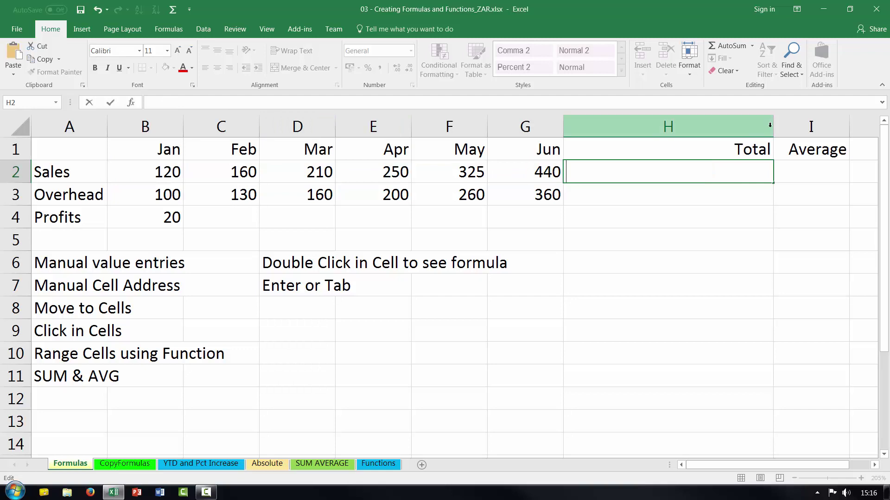
{"action": "left_click", "coordinate": [736, 192]}
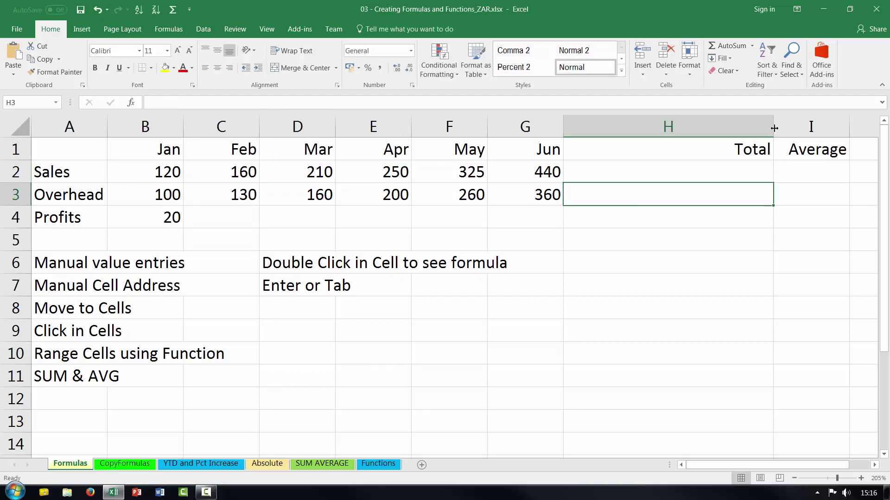
{"action": "left_click_drag", "start_coordinate": [772, 129], "coordinate": [629, 139]}
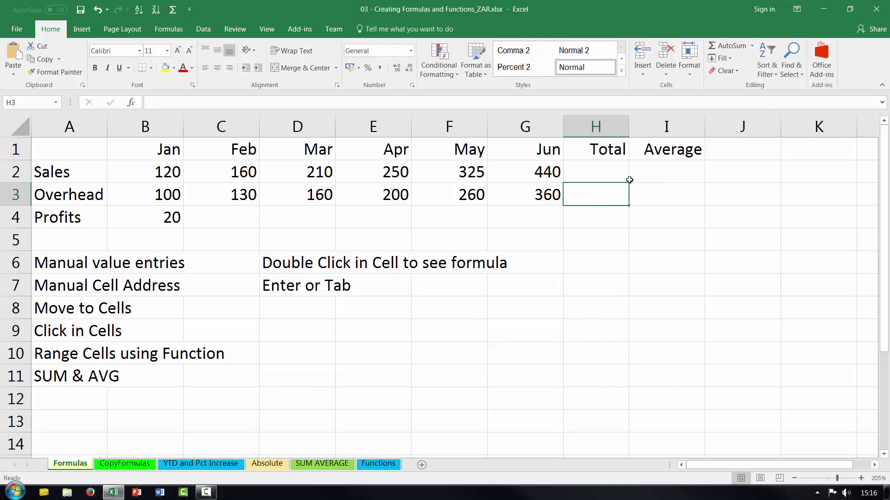
{"action": "left_click", "coordinate": [609, 175]}
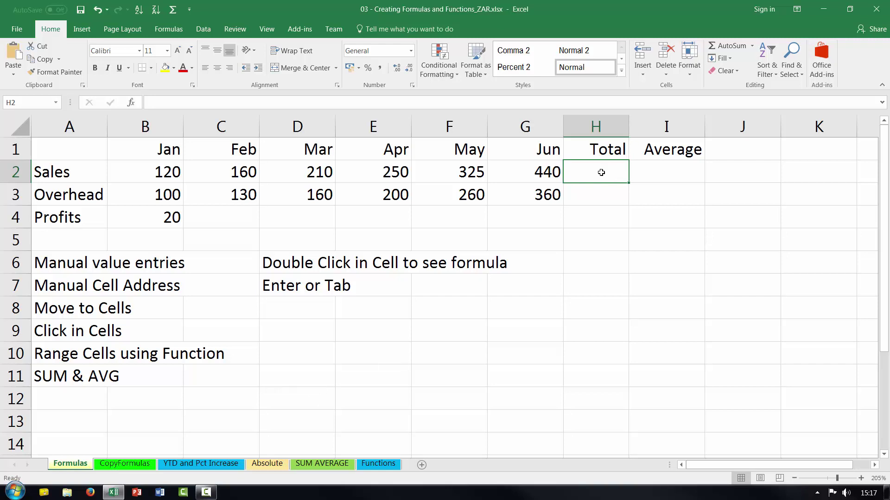
{"action": "left_click_drag", "start_coordinate": [630, 124], "coordinate": [632, 124]}
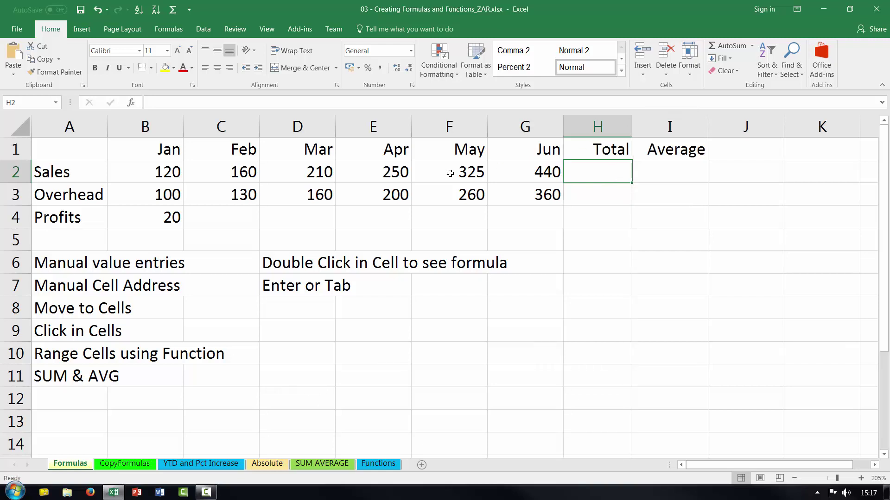
Check the Jan–Jun Sales in B2:G2, then start a new formula in H2.
{"action": "left_click_drag", "start_coordinate": [175, 172], "coordinate": [528, 170]}
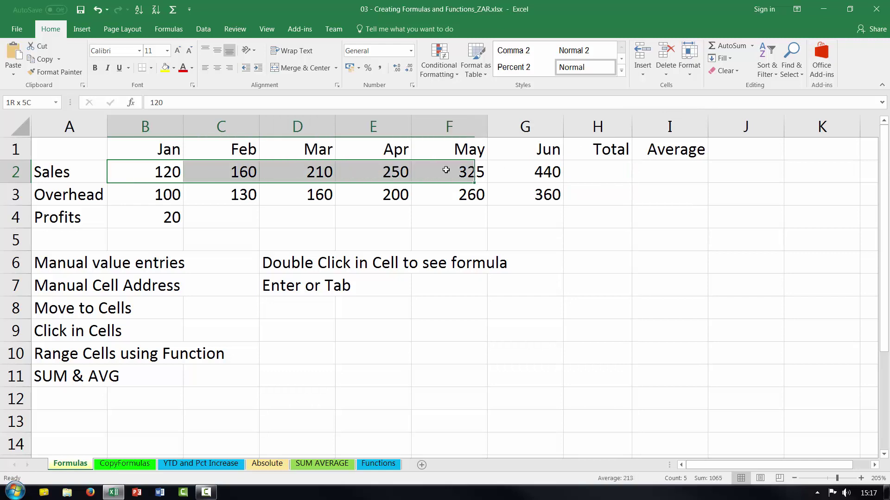
{"action": "left_click", "coordinate": [597, 169]}
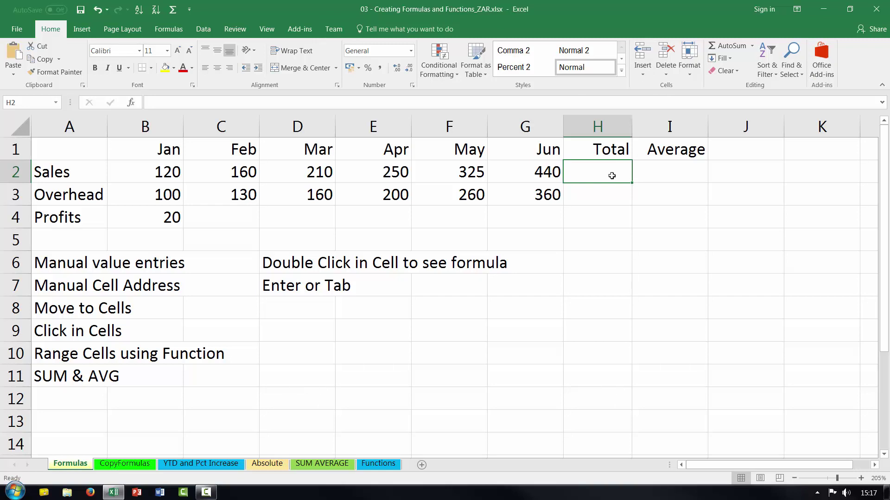
{"action": "type", "text": "="}
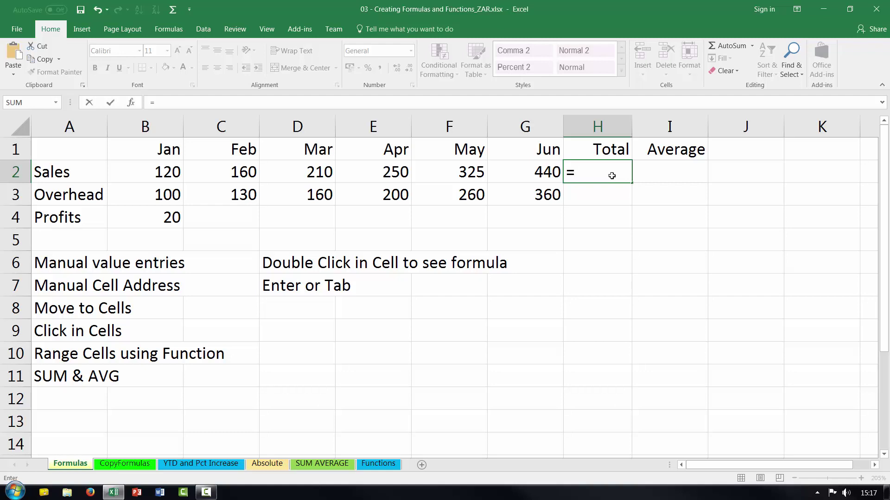
Insert SUM from the autocomplete list with B2 as its only argument, giving 120.
{"action": "type", "text": "s"}
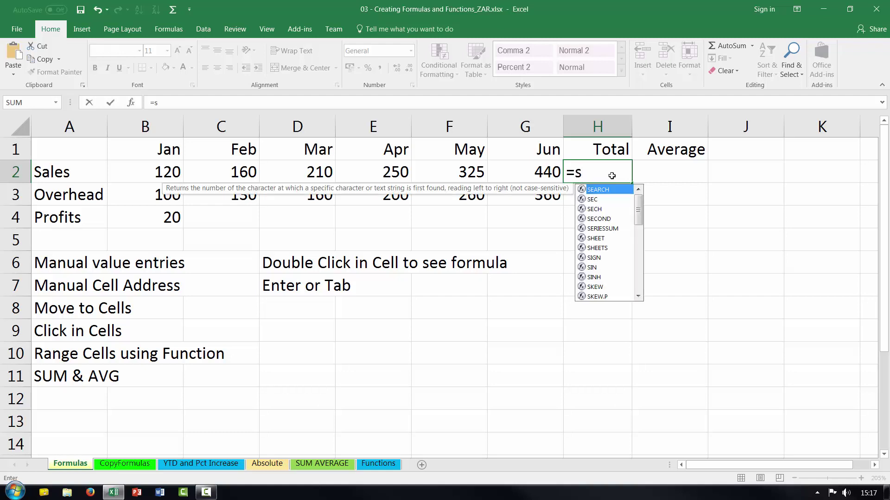
{"action": "scroll", "coordinate": [607, 232], "scroll_direction": "down", "scroll_amount": 4}
{"action": "scroll", "coordinate": [621, 278], "scroll_direction": "down", "scroll_amount": 4}
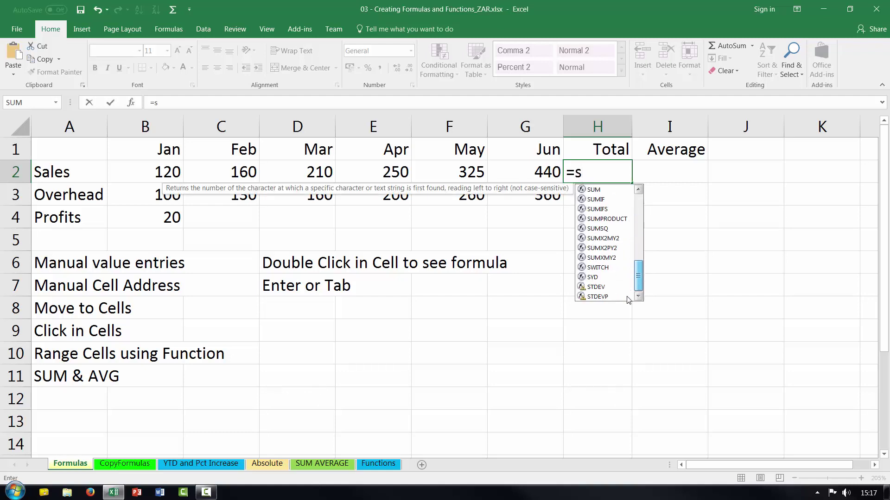
{"action": "left_click_drag", "start_coordinate": [639, 283], "coordinate": [639, 202]}
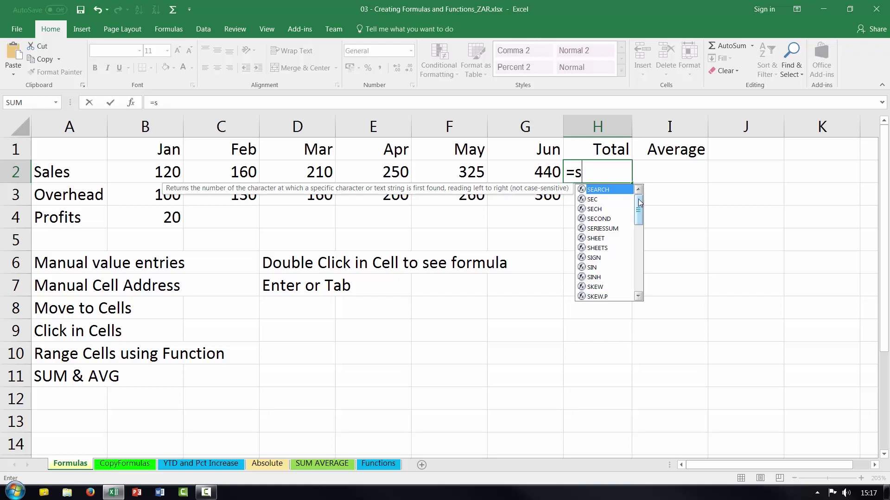
{"action": "type", "text": "u"}
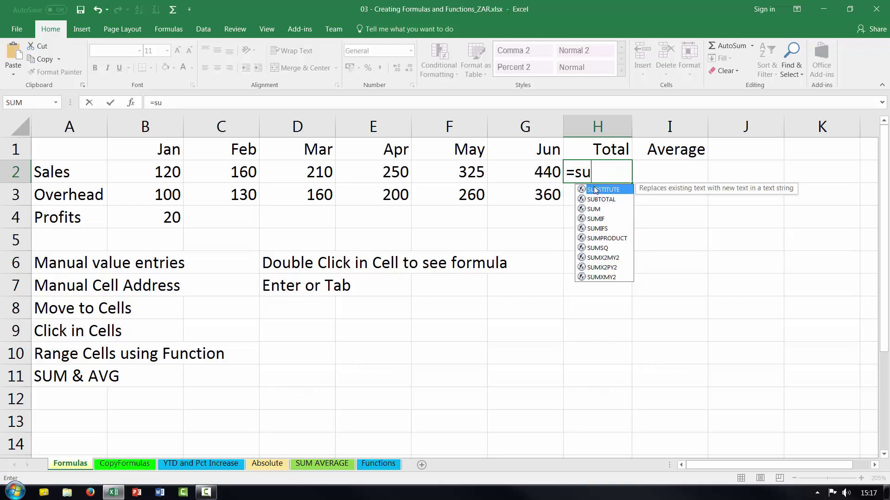
{"action": "left_click", "coordinate": [594, 209]}
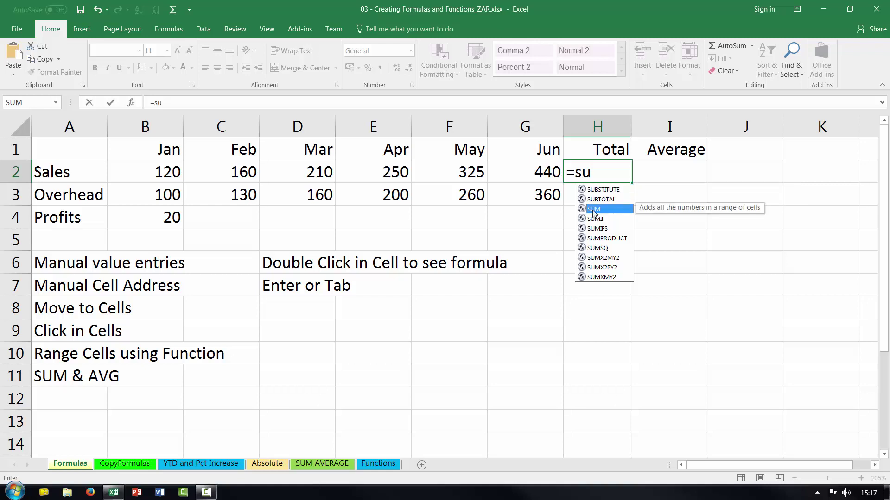
{"action": "double_click", "coordinate": [594, 210]}
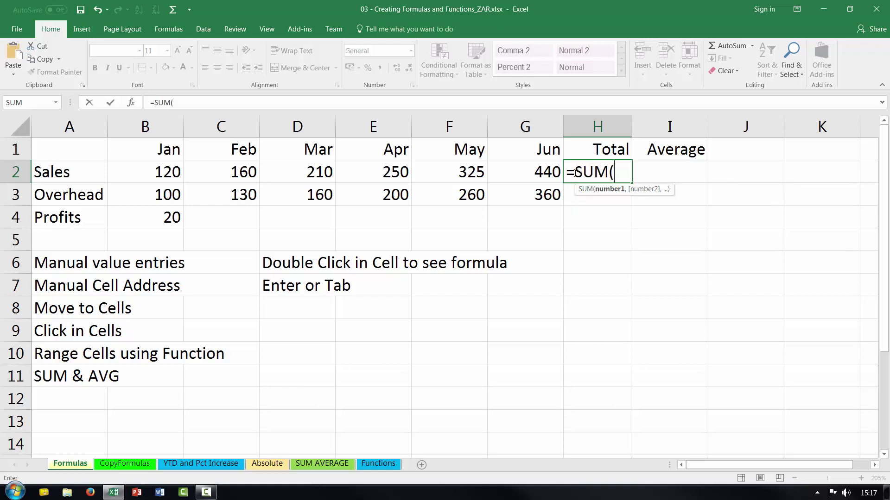
{"action": "left_click_drag", "start_coordinate": [574, 173], "coordinate": [609, 172]}
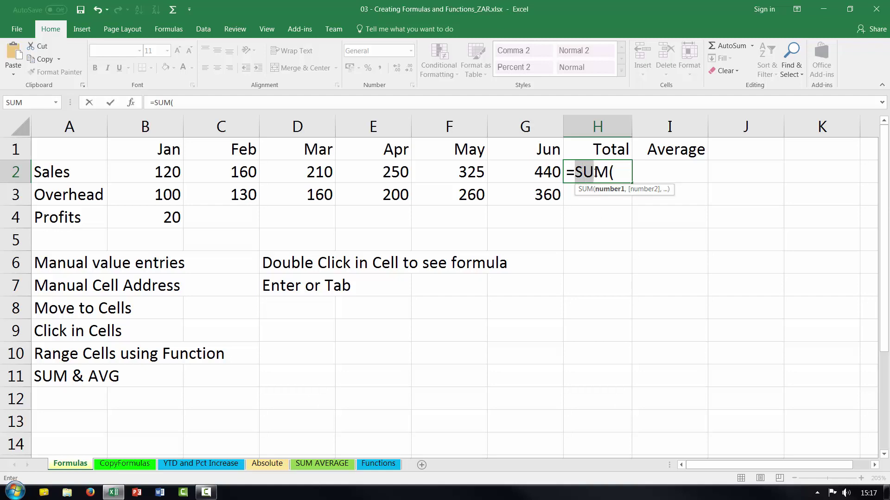
{"action": "left_click", "coordinate": [615, 171]}
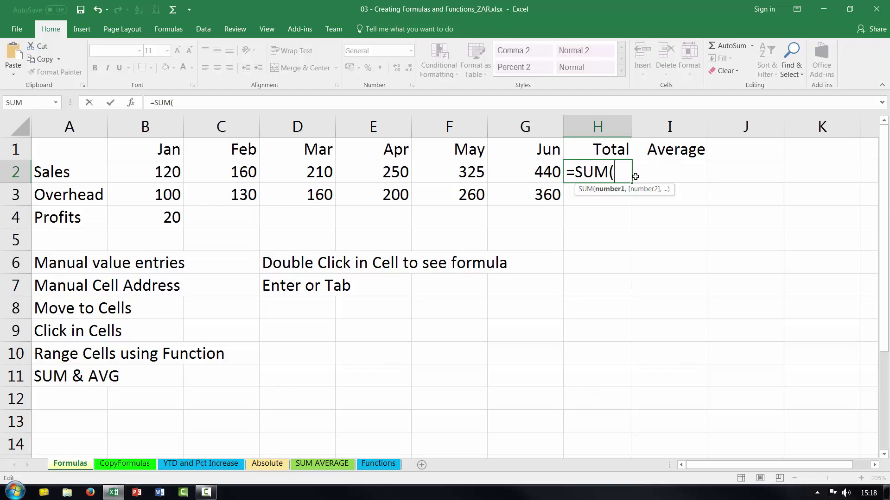
{"action": "left_click", "coordinate": [159, 174]}
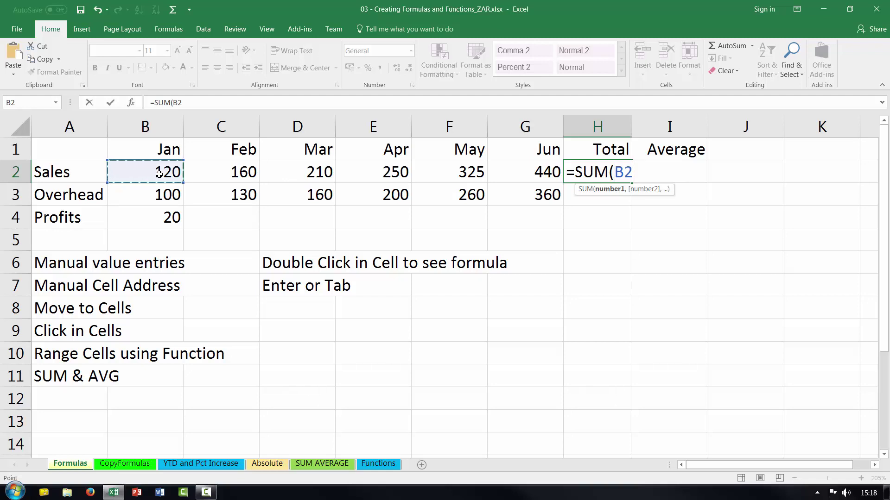
{"action": "key", "text": "Return"}
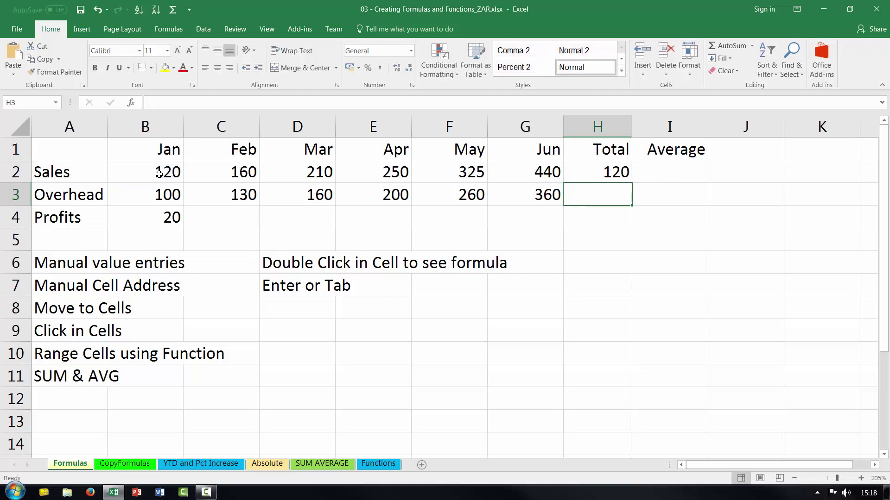
Replace H2's incomplete formula with =SUM(B2:G2), totalling Jan–Jun Sales as 1505.
{"action": "left_click", "coordinate": [612, 173]}
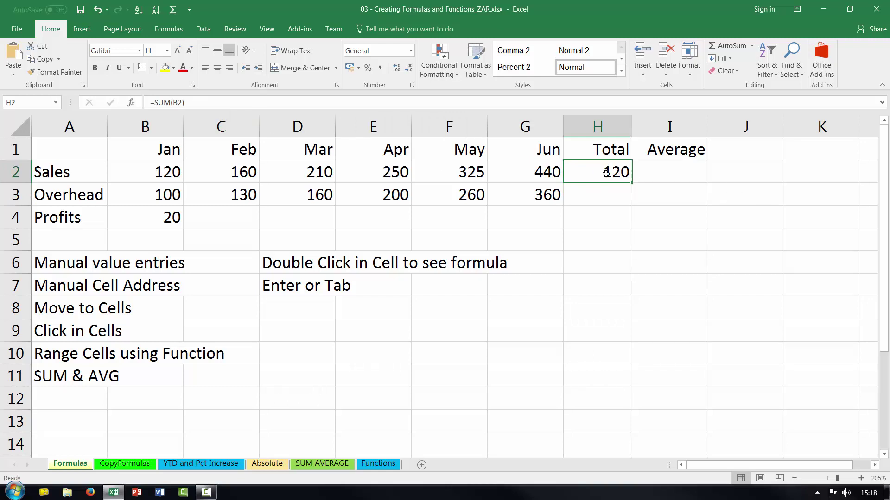
{"action": "key", "text": "Delete"}
{"action": "type", "text": "="}
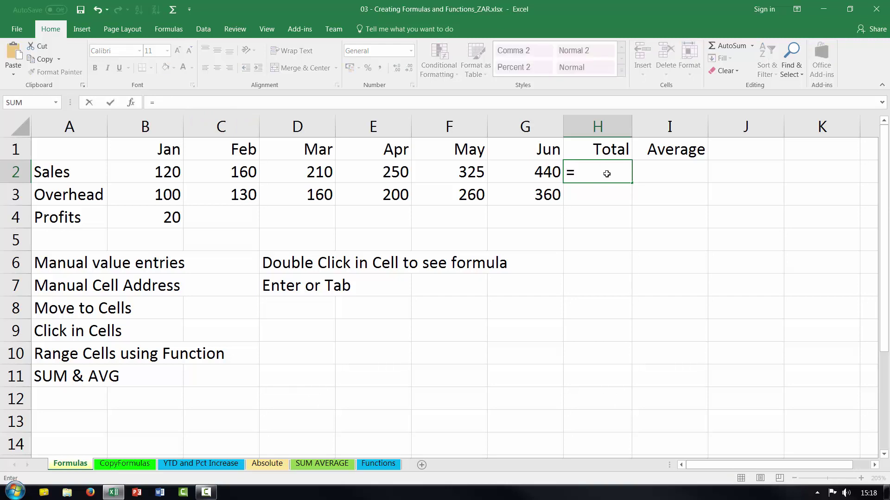
{"action": "type", "text": "sum"}
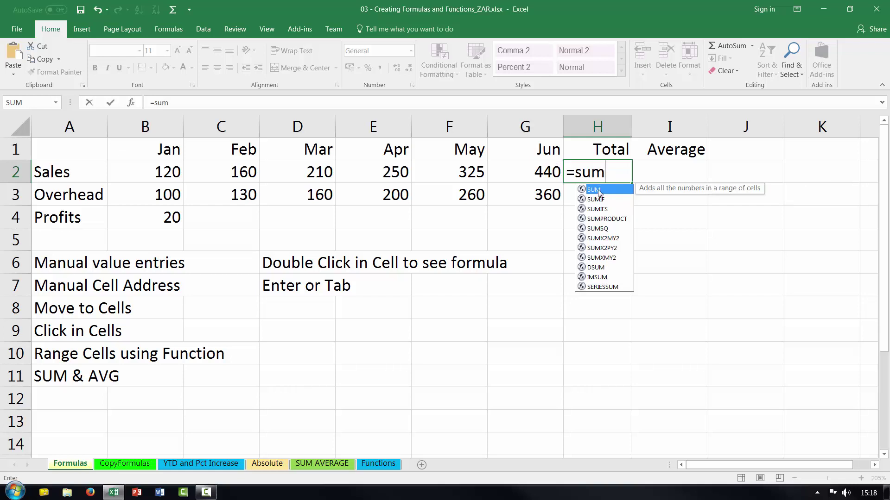
{"action": "type", "text": "("}
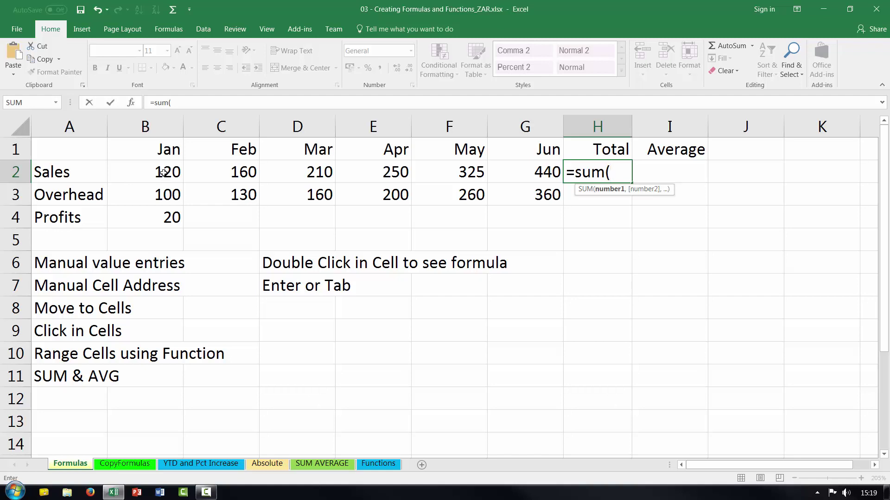
{"action": "left_click", "coordinate": [163, 173]}
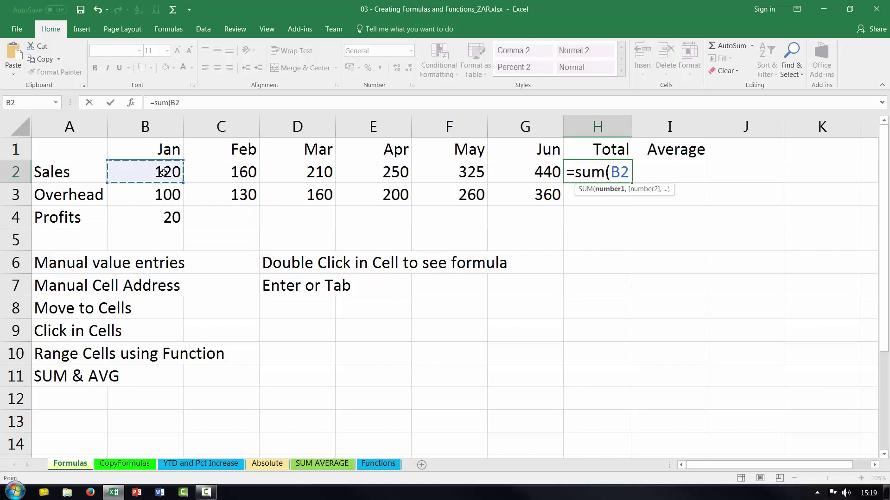
{"action": "left_click_drag", "start_coordinate": [168, 173], "coordinate": [515, 176]}
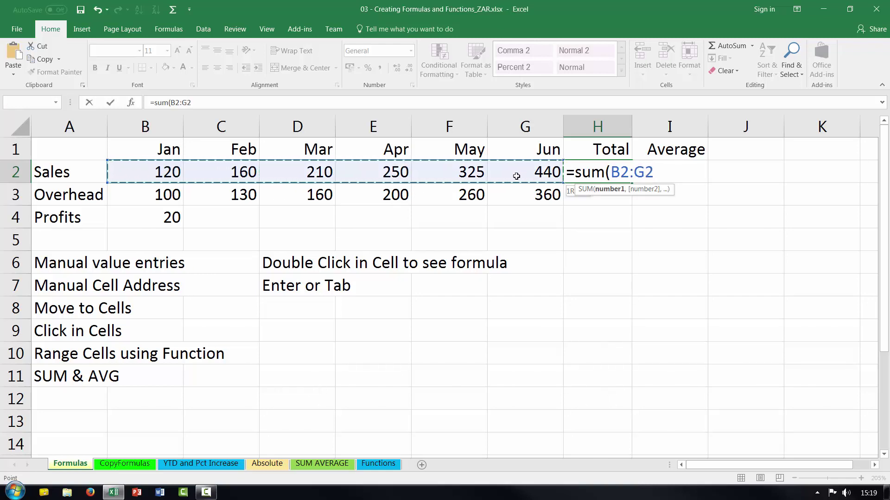
{"action": "left_click_drag", "start_coordinate": [516, 176], "coordinate": [516, 176]}
{"action": "type", "text": ")"}
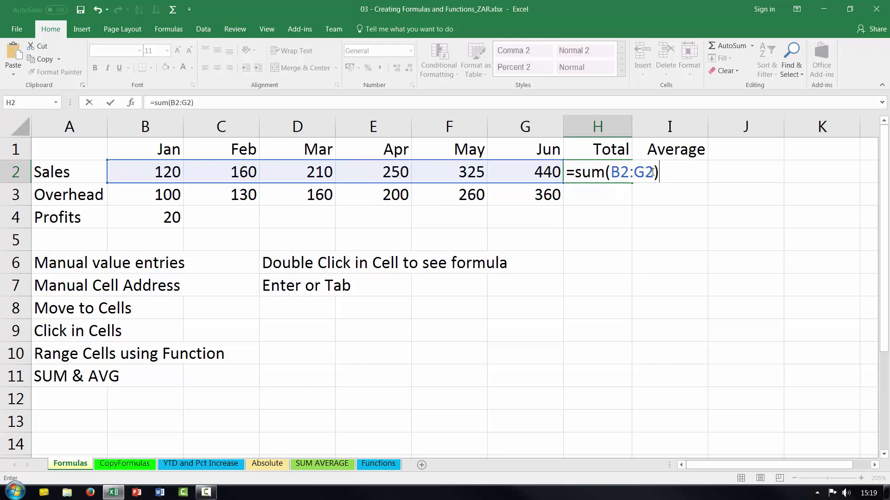
{"action": "key", "text": "Return"}
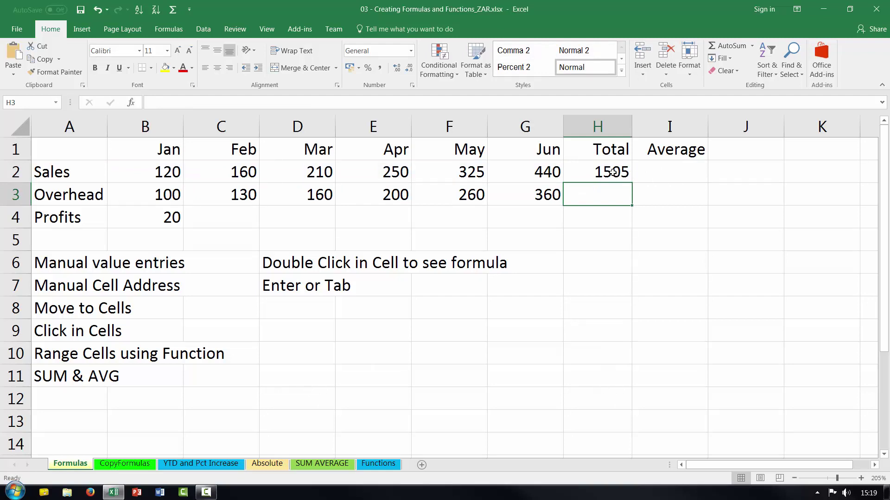
{"action": "left_click", "coordinate": [611, 172]}
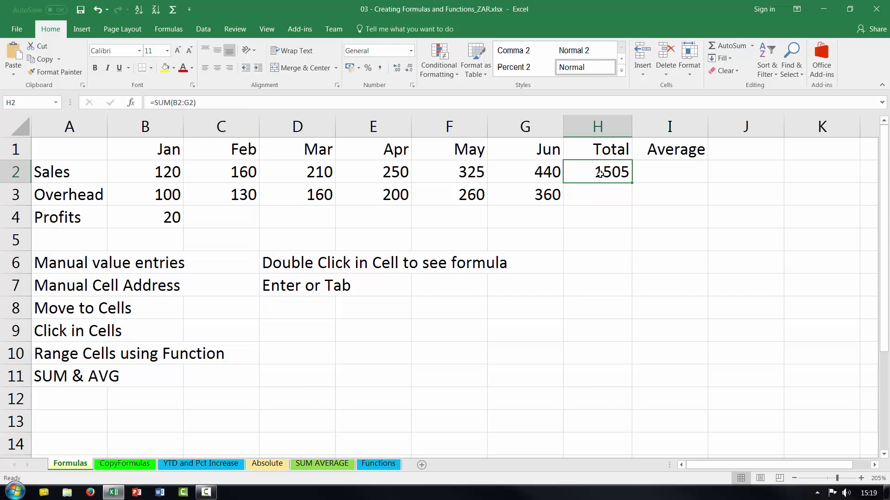
{"action": "left_click", "coordinate": [615, 195]}
{"action": "left_click", "coordinate": [621, 172]}
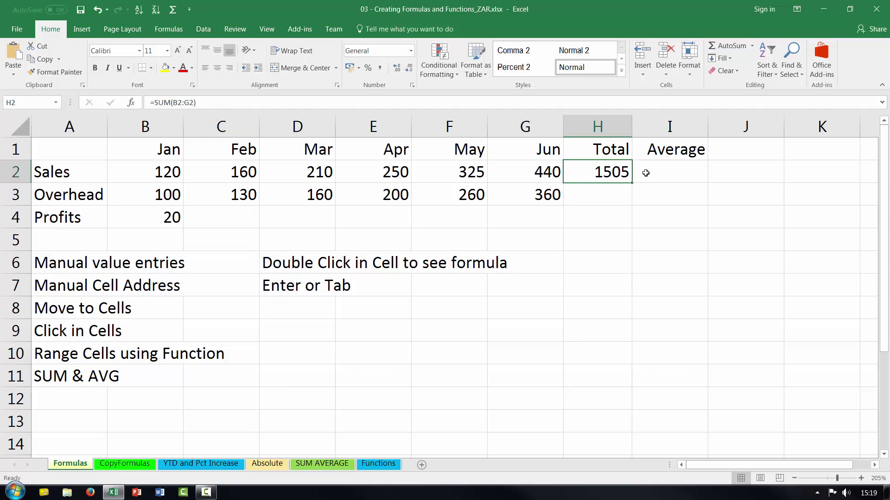
{"action": "left_click", "coordinate": [669, 173]}
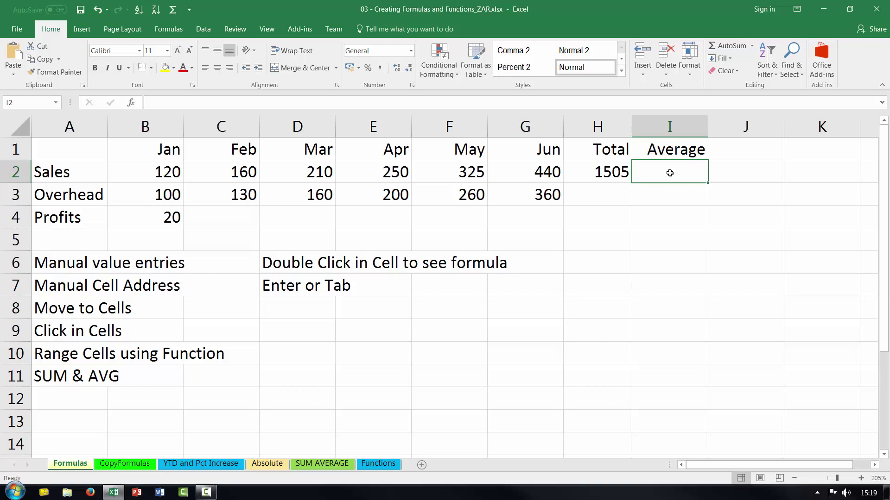
Enter =AVERAGE(B2:G2) in I2 to average the six months of Sales as 250.8333.
{"action": "type", "text": "="}
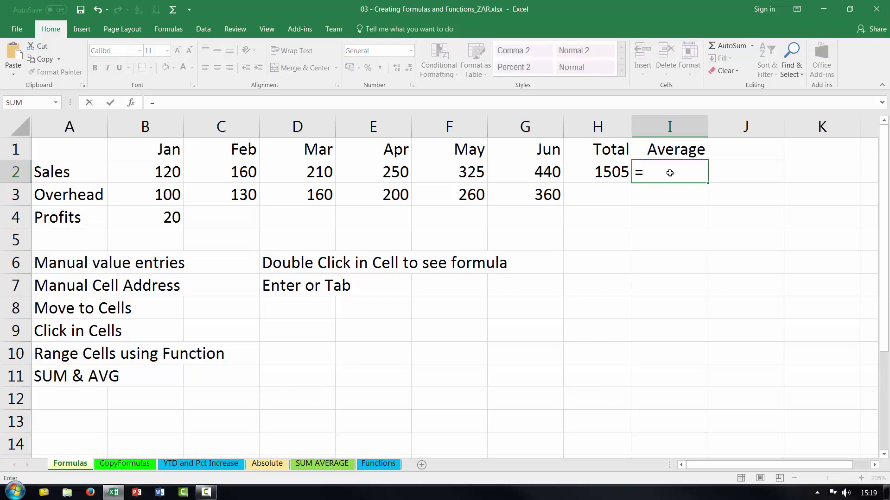
{"action": "type", "text": "a"}
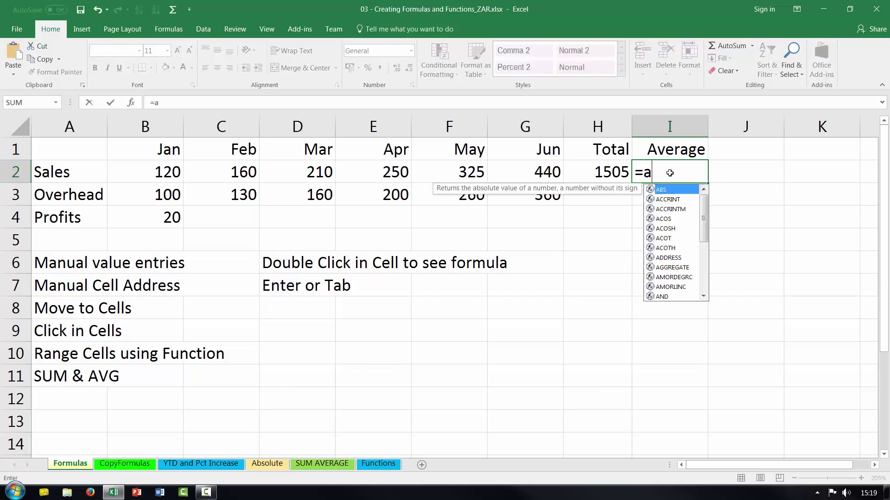
{"action": "type", "text": "v"}
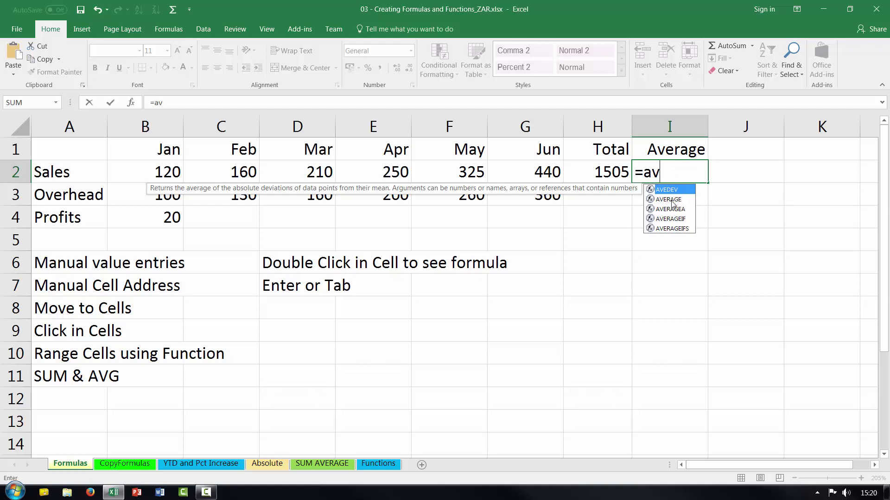
{"action": "left_click", "coordinate": [671, 201]}
{"action": "double_click", "coordinate": [671, 200]}
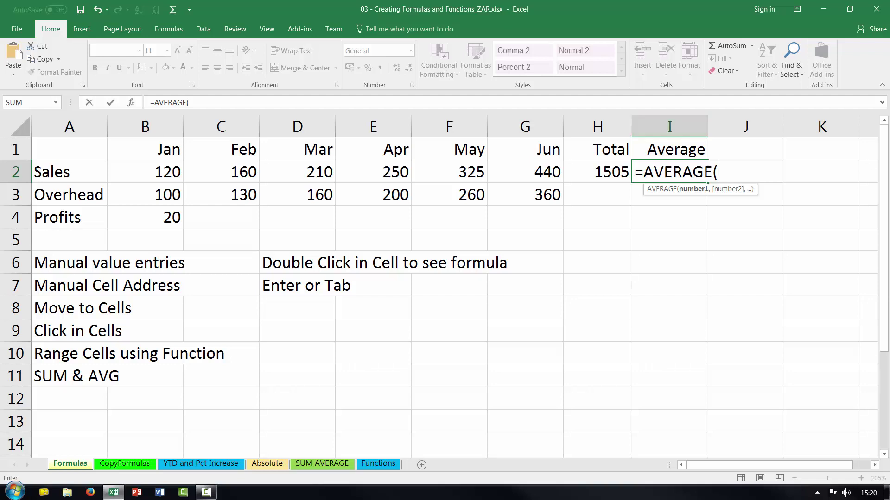
{"action": "mouse_move", "coordinate": [172, 172]}
{"action": "left_mouse_down"}
{"action": "mouse_move", "coordinate": [493, 180]}
{"action": "mouse_move", "coordinate": [532, 169]}
{"action": "left_mouse_up"}
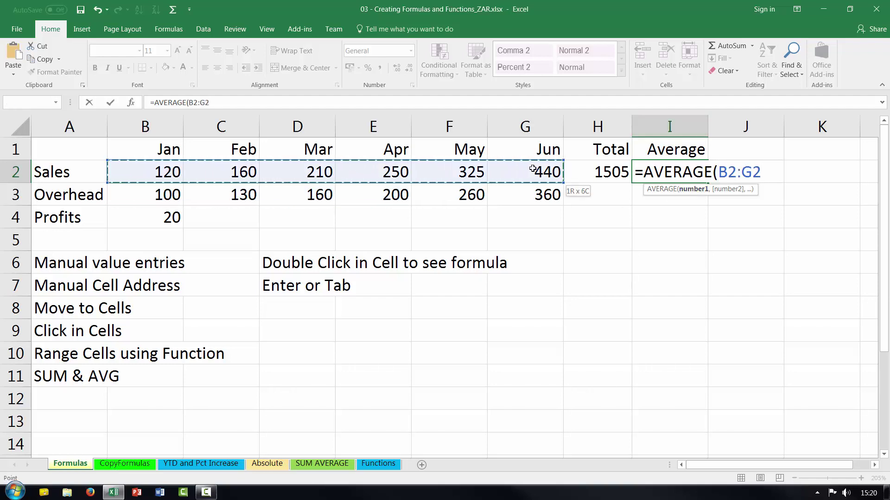
{"action": "key", "text": "Return"}
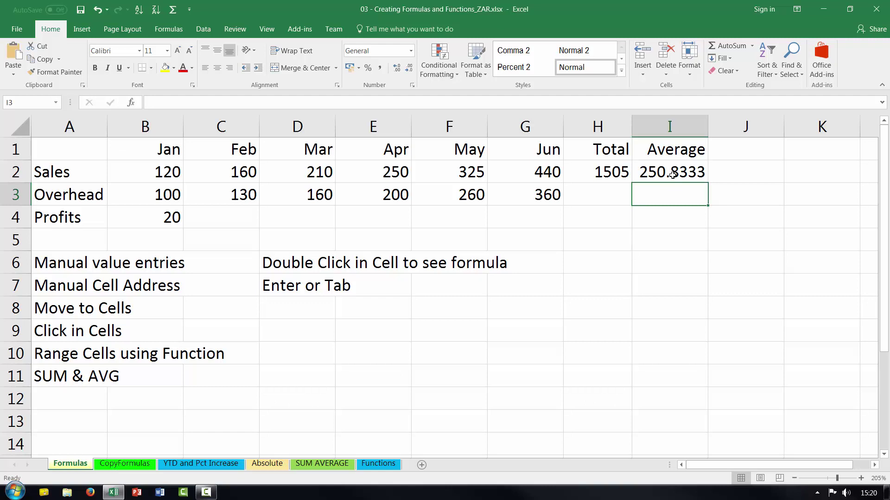
Overwrite B4's =B2-B3 Profits formula with the hard-coded =120-100, still showing 20.
{"action": "left_click", "coordinate": [617, 175]}
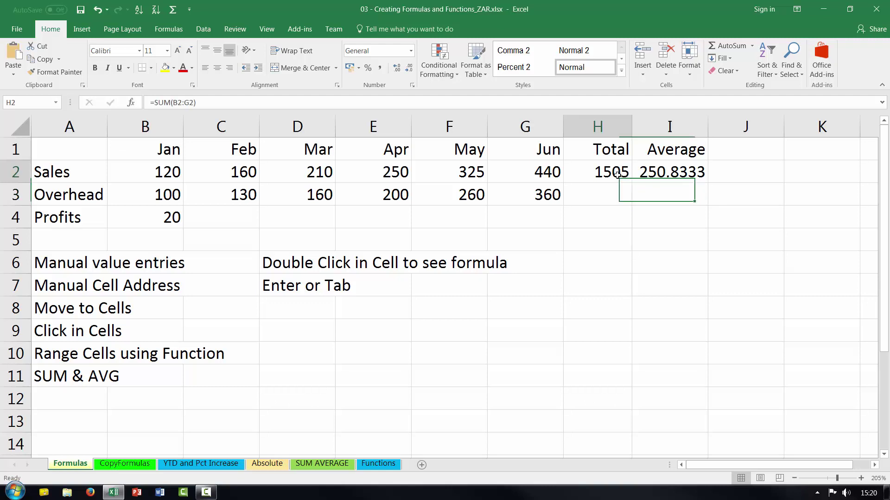
{"action": "left_click", "coordinate": [166, 218]}
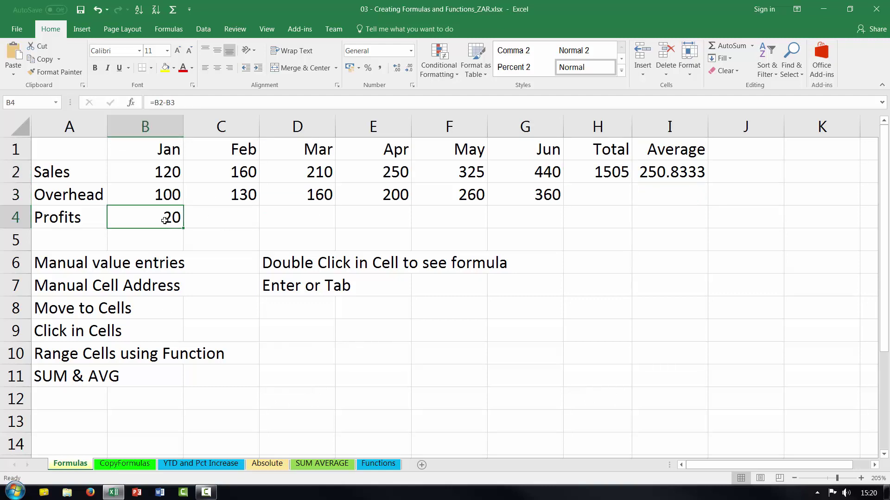
{"action": "left_click", "coordinate": [185, 102]}
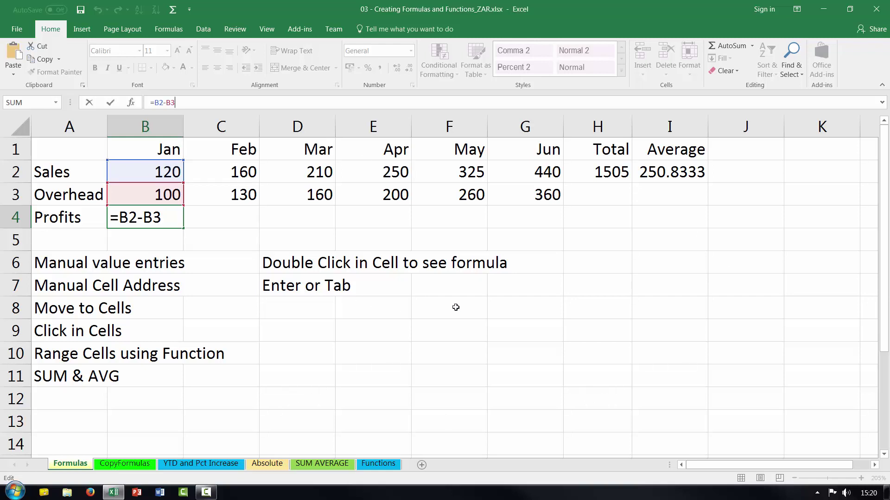
{"action": "double_click", "coordinate": [168, 216]}
{"action": "left_click_drag", "start_coordinate": [167, 216], "coordinate": [113, 219]}
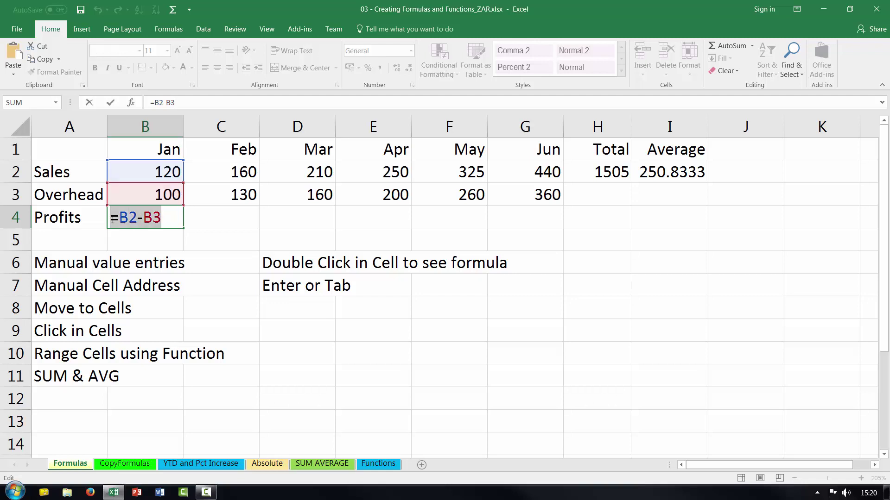
{"action": "type", "text": "=120"}
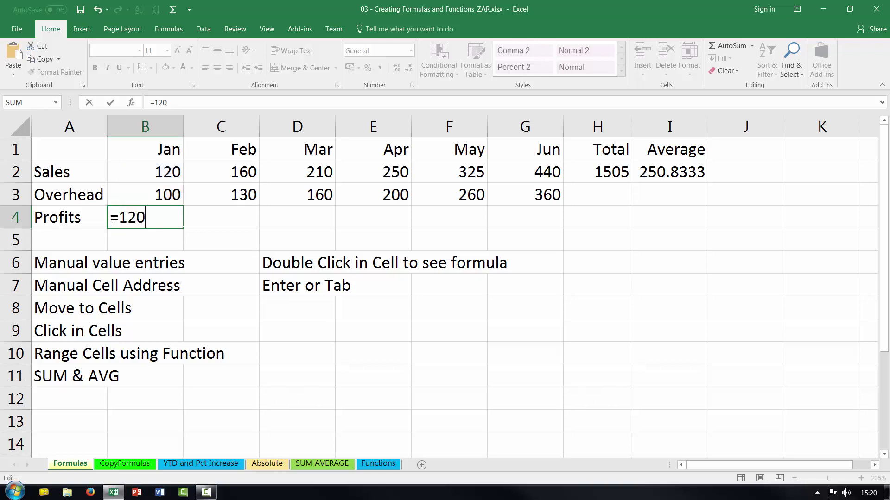
{"action": "type", "text": "-1"}
{"action": "type", "text": "00"}
{"action": "key", "text": "Return"}
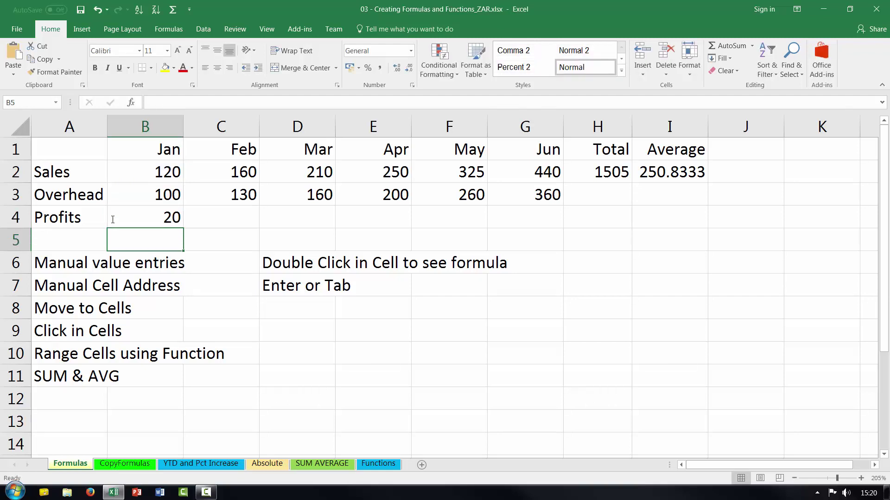
{"action": "mouse_move", "coordinate": [159, 177]}
{"action": "left_mouse_down"}
{"action": "mouse_move", "coordinate": [159, 194]}
{"action": "mouse_move", "coordinate": [191, 174]}
{"action": "left_mouse_up"}
Change January Sales in B2 from 120 to 130.
{"action": "left_click", "coordinate": [171, 219]}
{"action": "left_click", "coordinate": [168, 175]}
{"action": "double_click", "coordinate": [168, 174]}
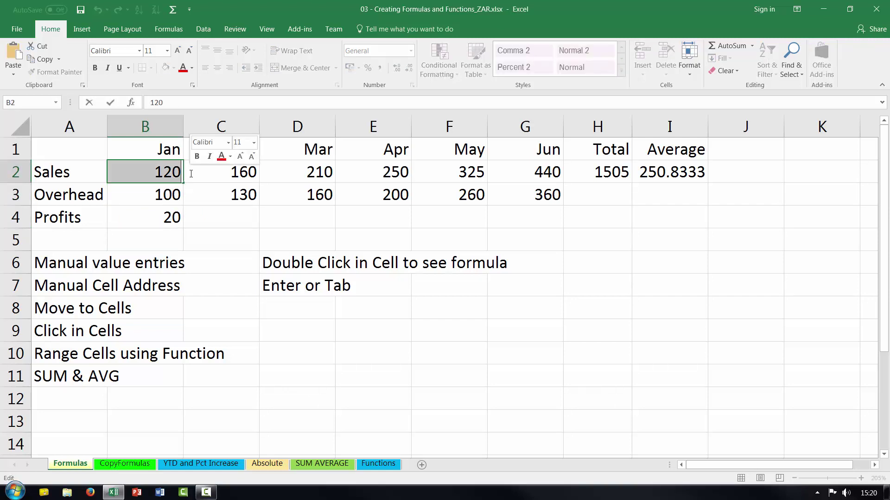
{"action": "type", "text": "130"}
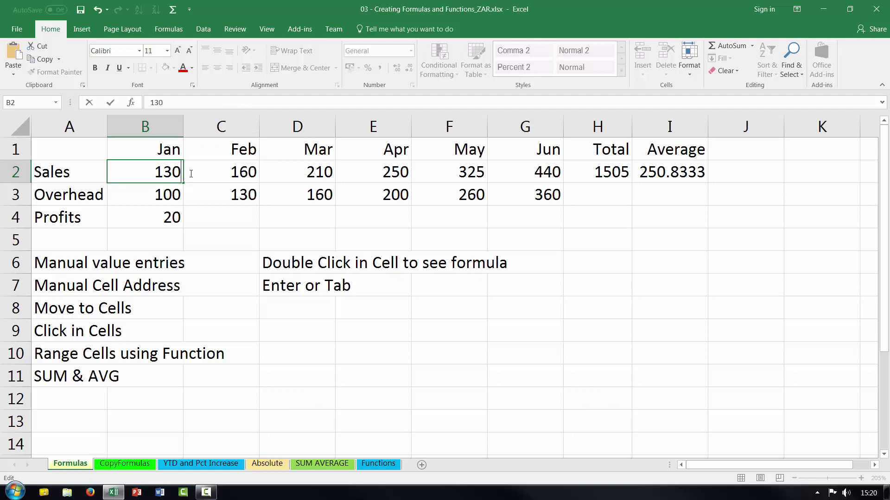
{"action": "key", "text": "Return"}
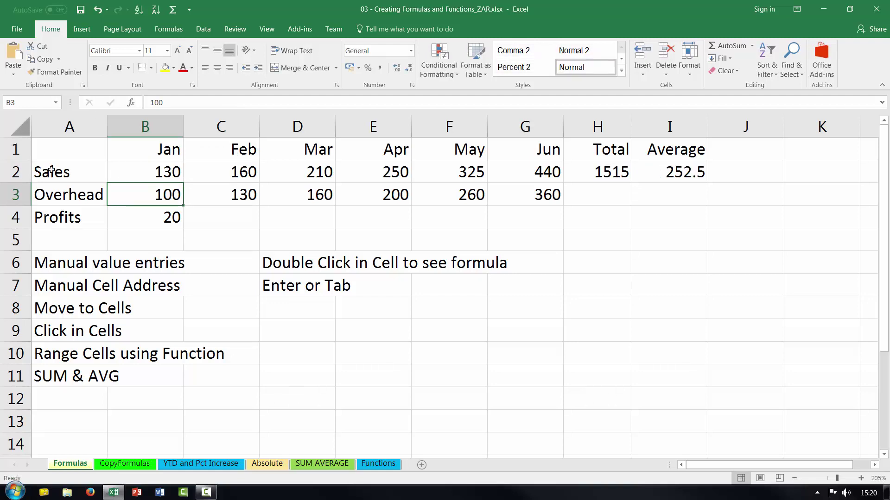
Inspect B4, H2 and I2: Profits stays 20, Total becomes 1515, Average 252.5.
{"action": "left_click", "coordinate": [175, 222]}
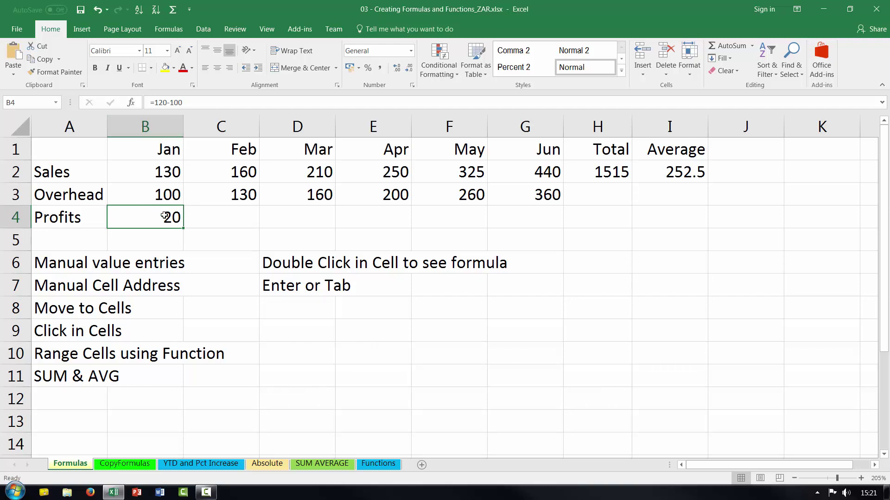
{"action": "double_click", "coordinate": [163, 218]}
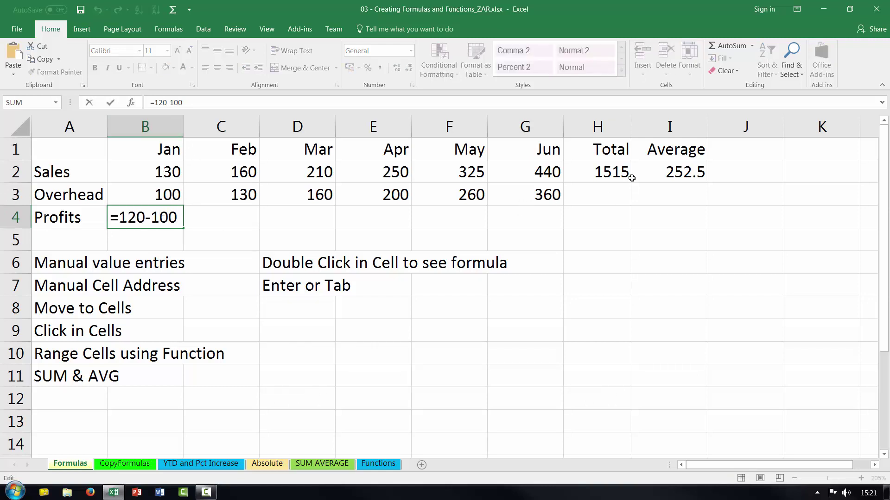
{"action": "left_click", "coordinate": [618, 174]}
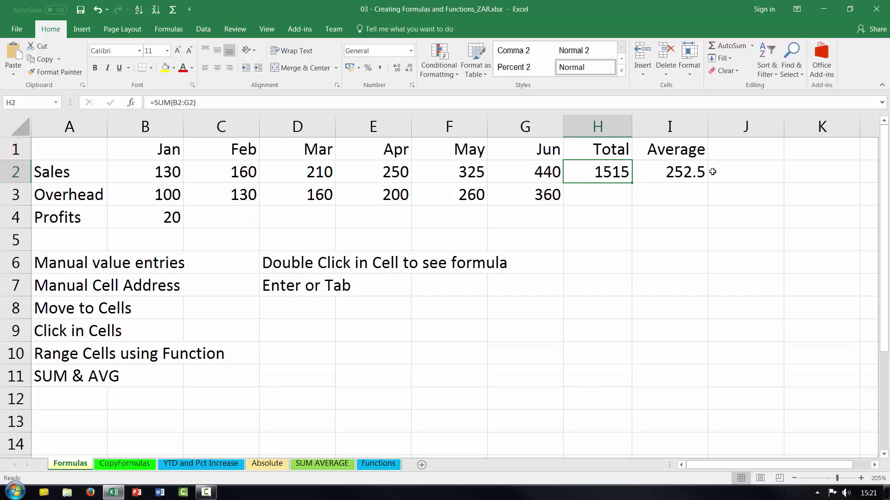
{"action": "left_click", "coordinate": [649, 178]}
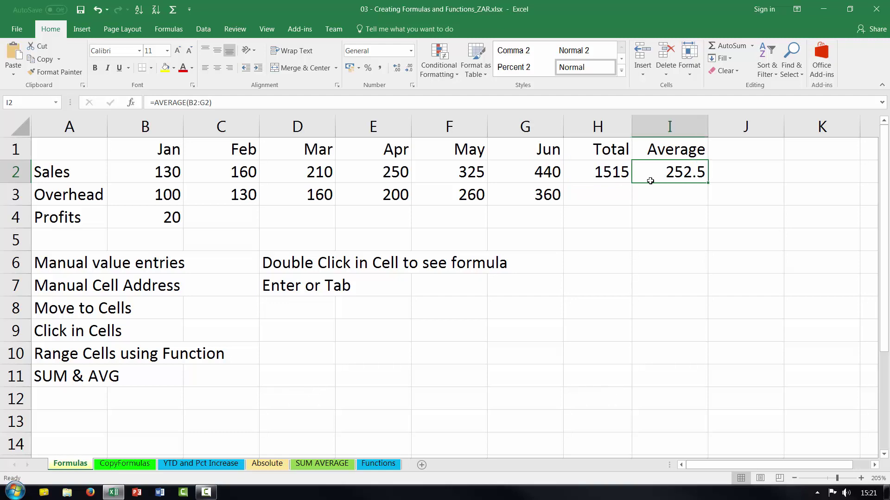
{"action": "left_click", "coordinate": [607, 171]}
{"action": "left_click", "coordinate": [677, 173]}
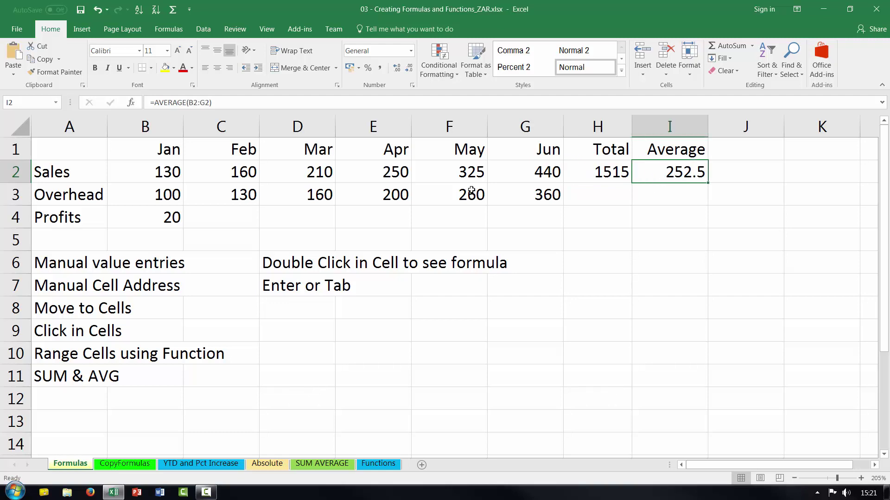
{"action": "left_click", "coordinate": [172, 218]}
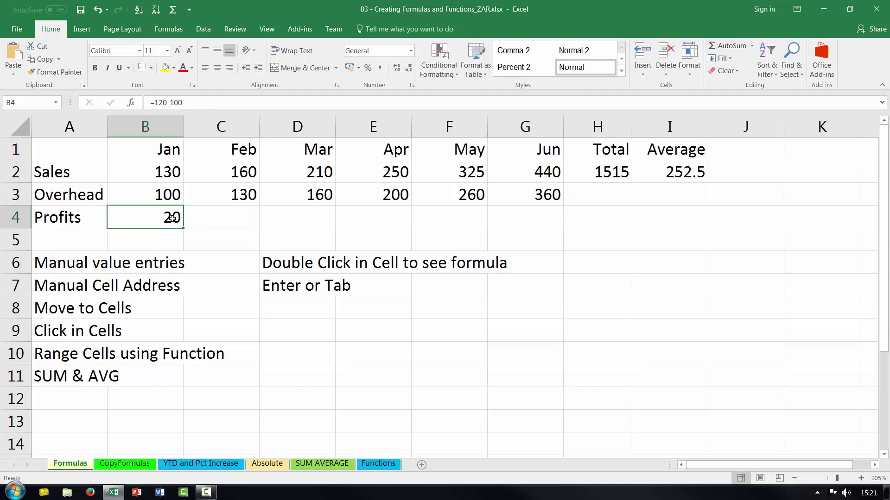
Rebuild B4's Profits formula as =B2-B3 using cell references.
{"action": "type", "text": "="}
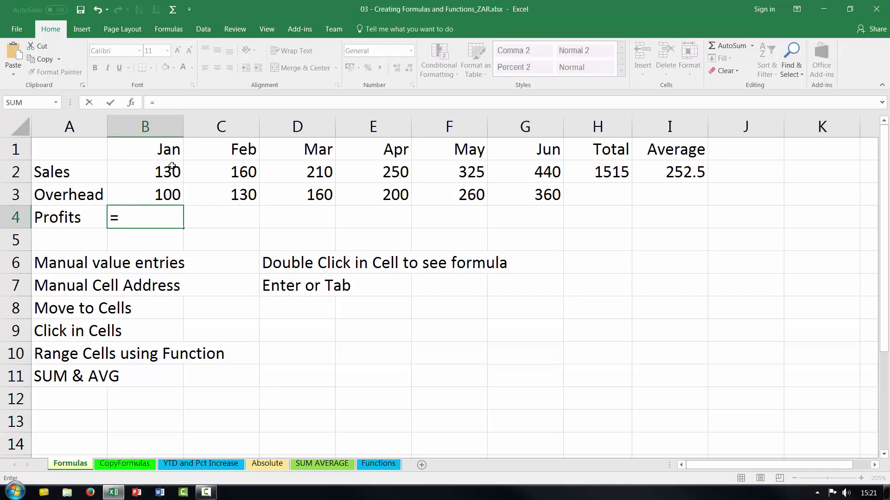
{"action": "left_click", "coordinate": [172, 173]}
{"action": "type", "text": "-"}
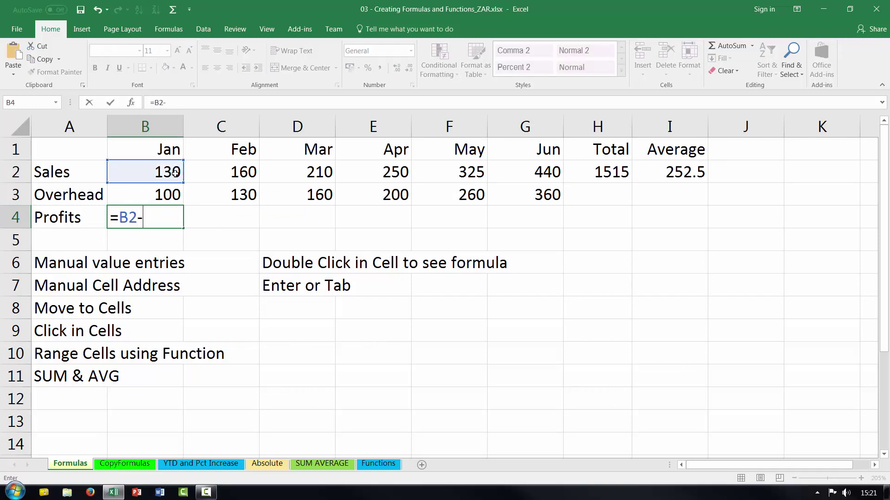
{"action": "left_click", "coordinate": [165, 195]}
{"action": "key", "text": "Return"}
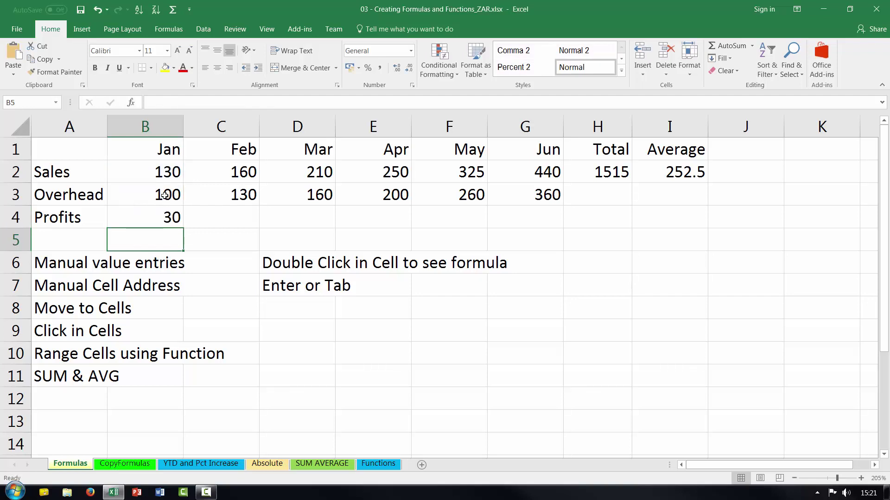
Restore January Sales to 120, confirm Profits reads 20, and go to the CopyFormulas sheet.
{"action": "left_click", "coordinate": [165, 173]}
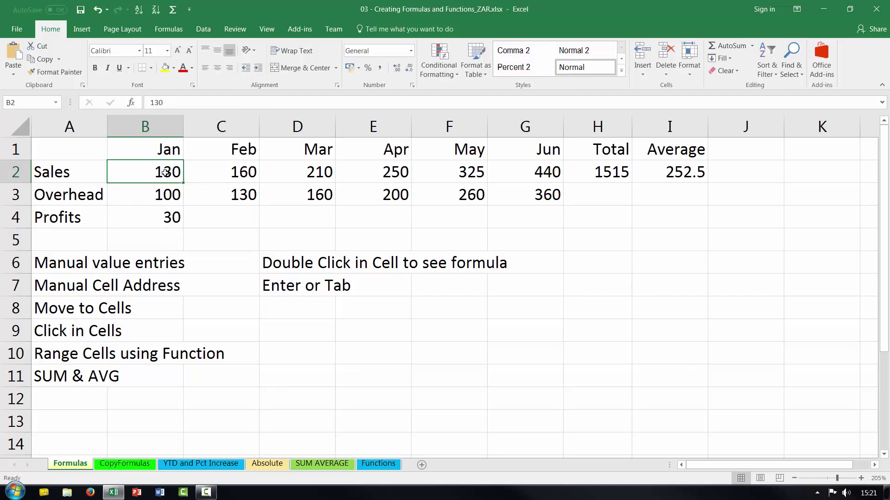
{"action": "type", "text": "120"}
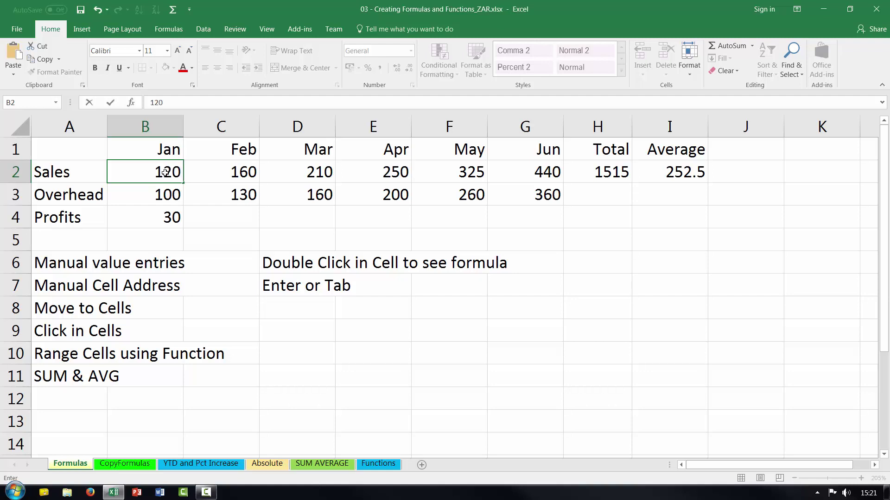
{"action": "key", "text": "Tab"}
{"action": "left_click", "coordinate": [176, 218]}
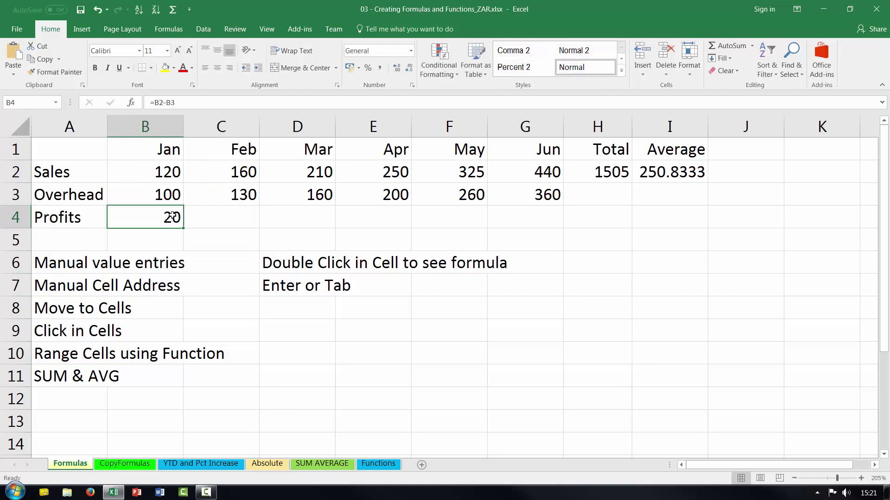
{"action": "left_click_drag", "start_coordinate": [169, 173], "coordinate": [168, 194]}
{"action": "left_click", "coordinate": [167, 171]}
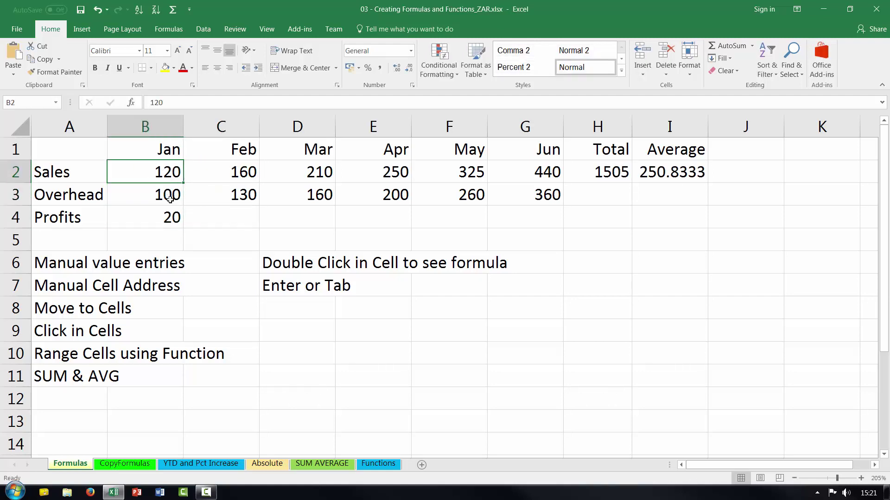
{"action": "left_click", "coordinate": [170, 198]}
{"action": "left_click", "coordinate": [175, 172]}
{"action": "left_click", "coordinate": [172, 216]}
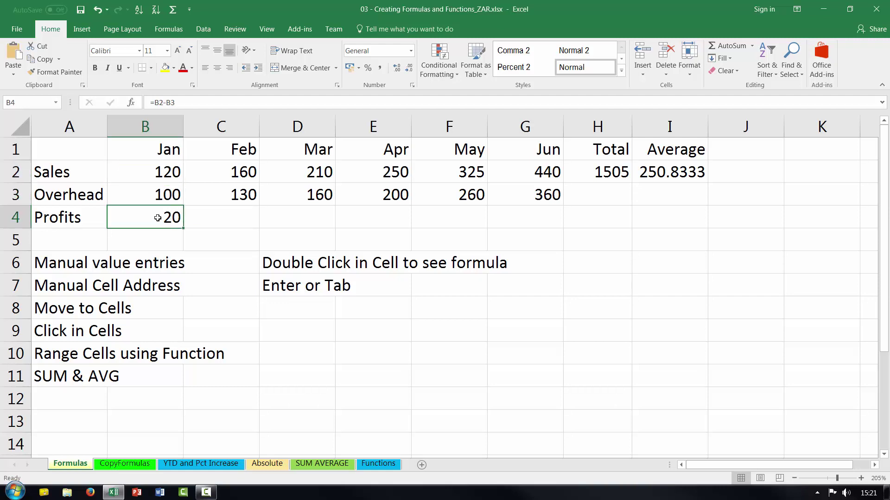
{"action": "left_click", "coordinate": [163, 170]}
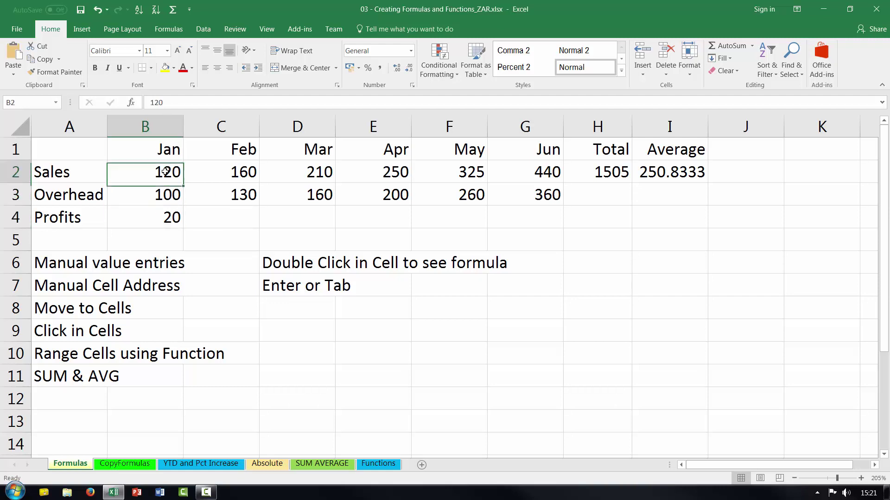
{"action": "left_click", "coordinate": [168, 196]}
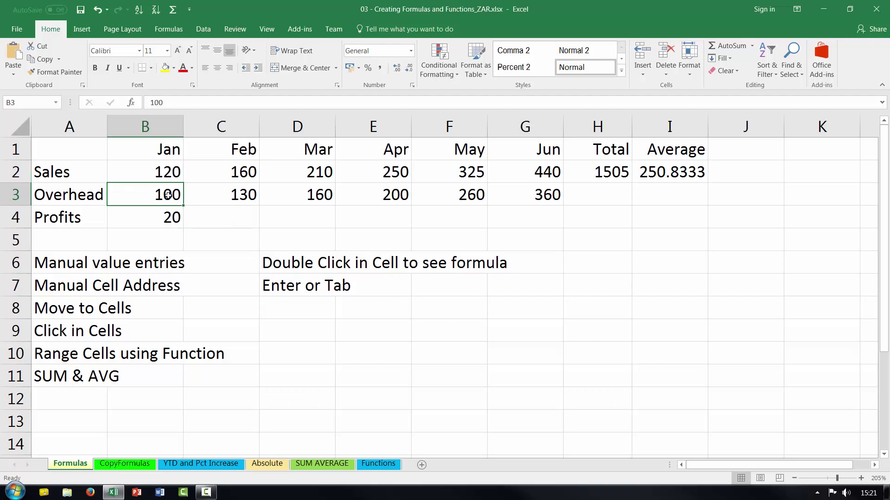
{"action": "left_click", "coordinate": [167, 219]}
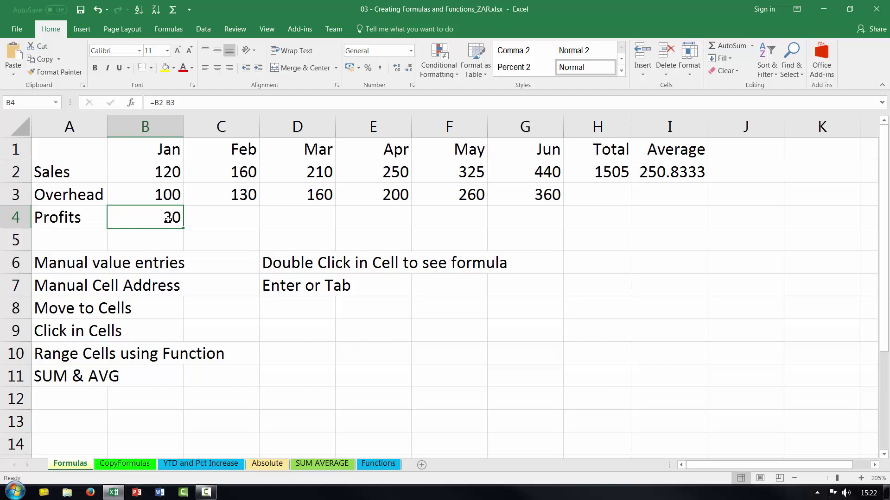
{"action": "left_click", "coordinate": [134, 465]}
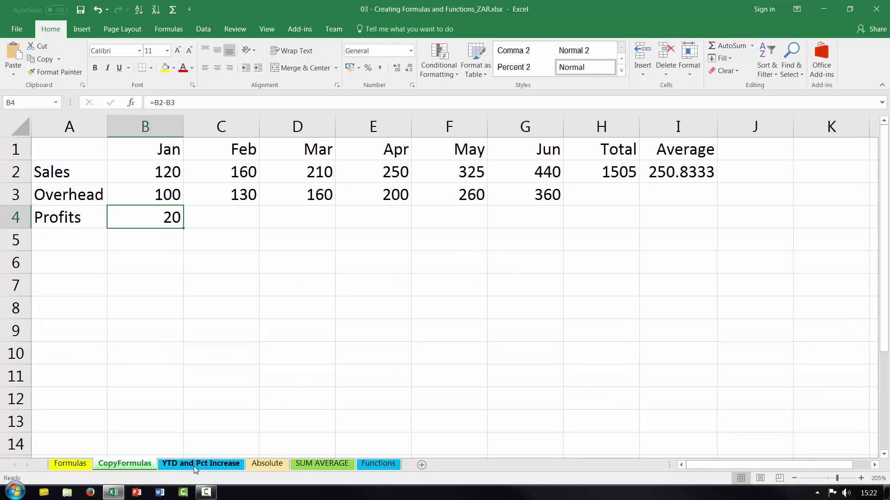
Flip through the Absolute and SUM AVERAGE sheets, stopping on the Functions employee salary sheet.
{"action": "left_click", "coordinate": [267, 463]}
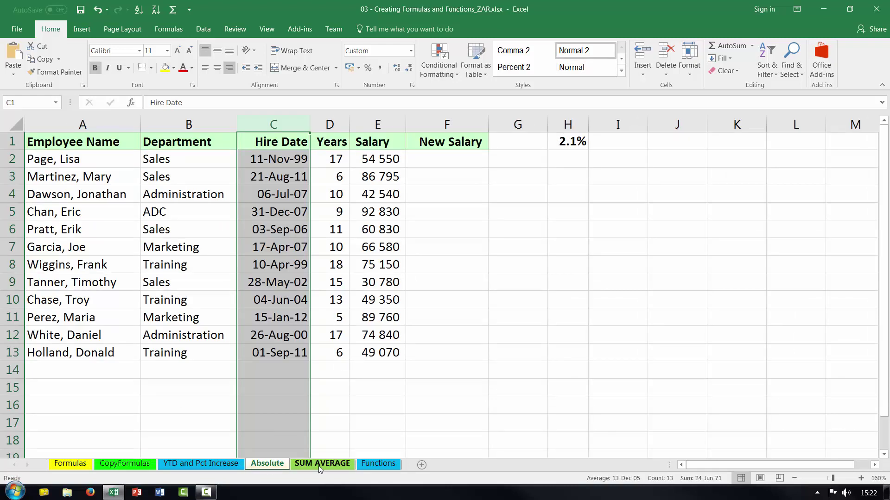
{"action": "left_click", "coordinate": [320, 465]}
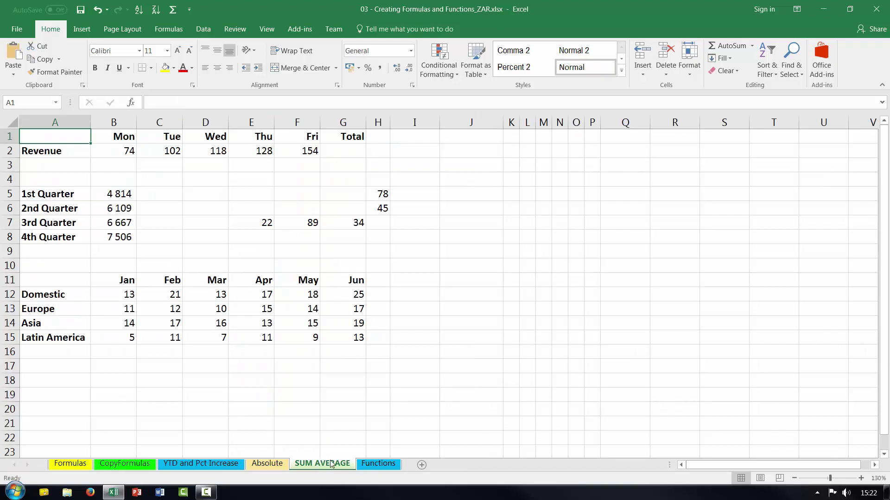
{"action": "left_click", "coordinate": [374, 464]}
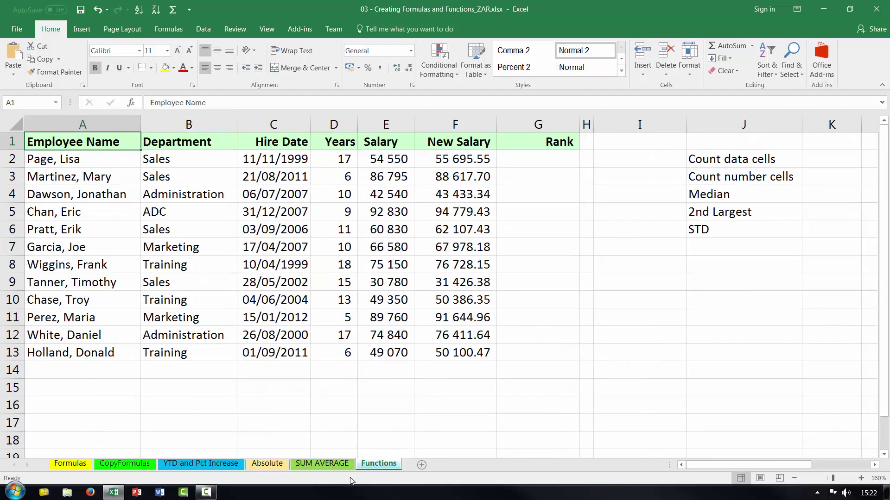